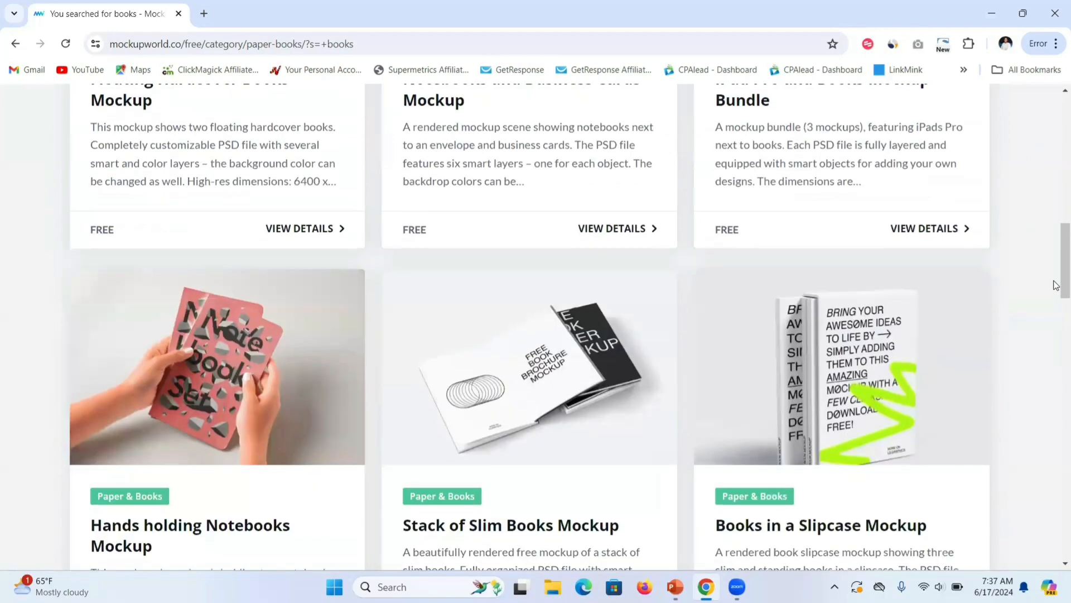
Browse the book mockup results and open the details of the Hardcover Books Mockup
{"action": "left_click_drag", "start_coordinate": [1056, 285], "coordinate": [1056, 237]}
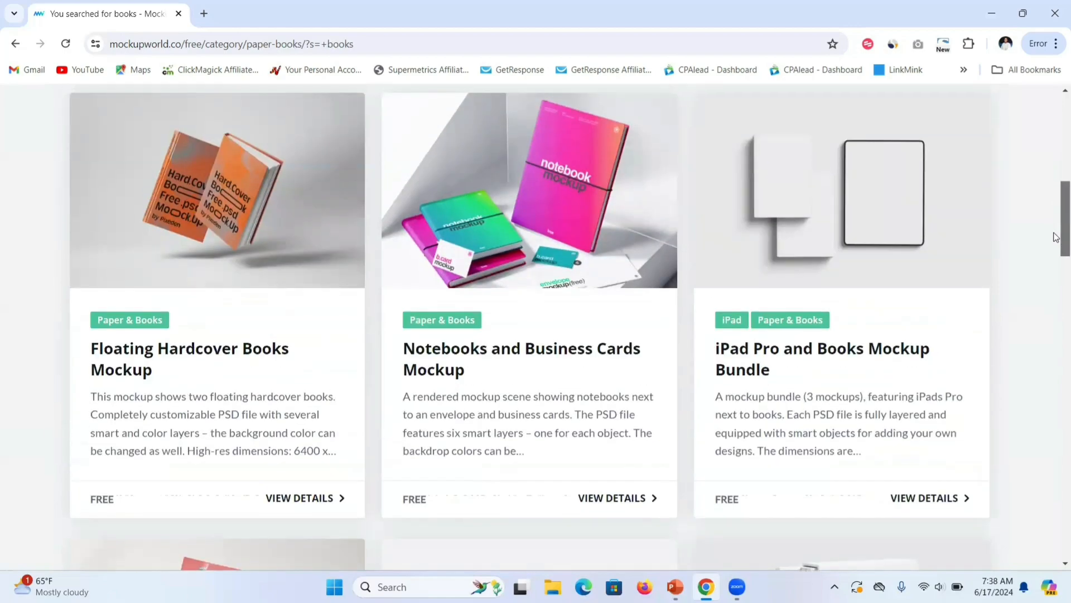
{"action": "left_click_drag", "start_coordinate": [1054, 235], "coordinate": [1054, 365]}
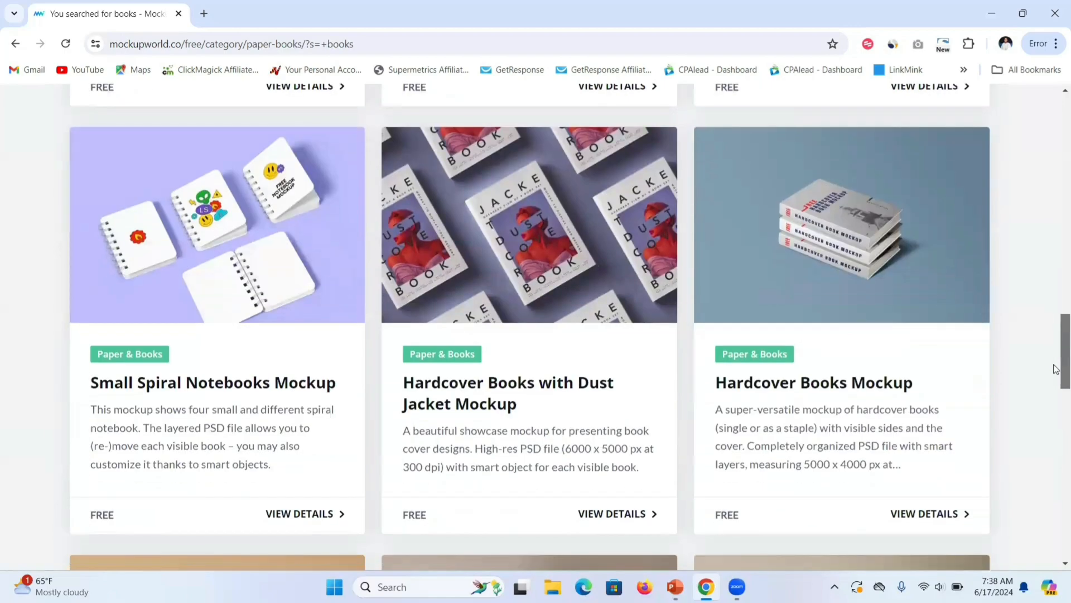
{"action": "left_click", "coordinate": [837, 244]}
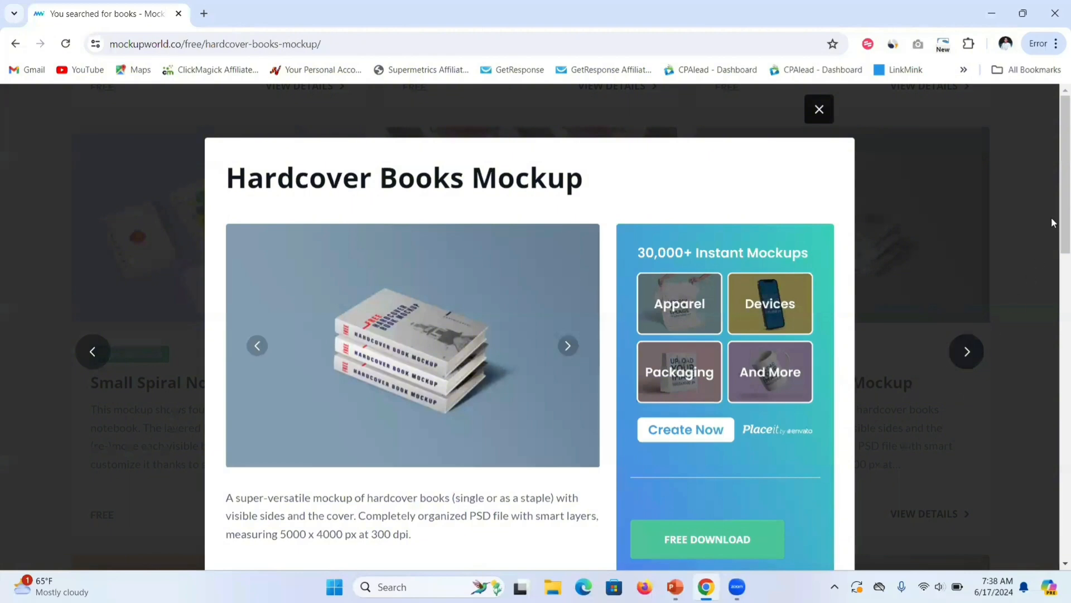
Check the file type of the Hardcover Books Mockup and follow its free download link
{"action": "scroll", "coordinate": [1054, 252], "scroll_direction": "down", "scroll_amount": 1}
{"action": "scroll", "coordinate": [1054, 252], "scroll_direction": "down", "scroll_amount": 3}
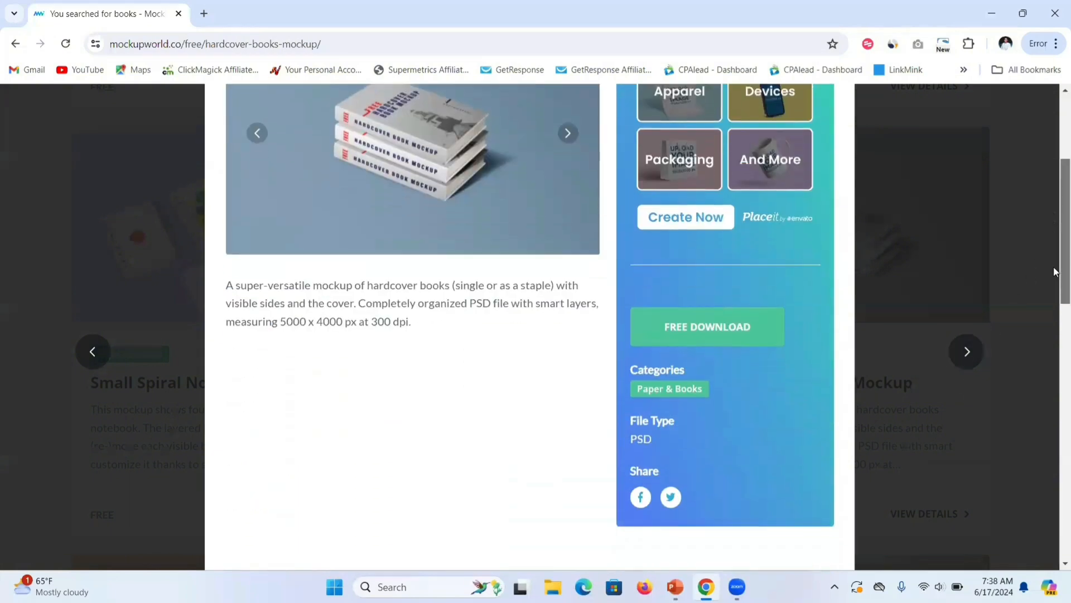
{"action": "scroll", "coordinate": [1056, 271], "scroll_direction": "up", "scroll_amount": 1}
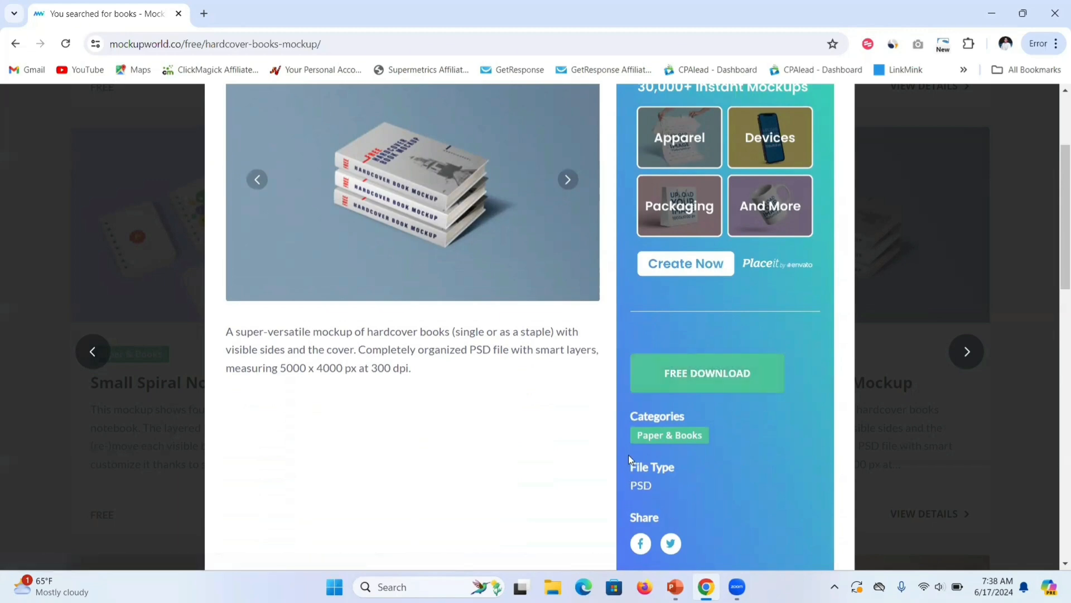
{"action": "left_click_drag", "start_coordinate": [626, 457], "coordinate": [684, 491]}
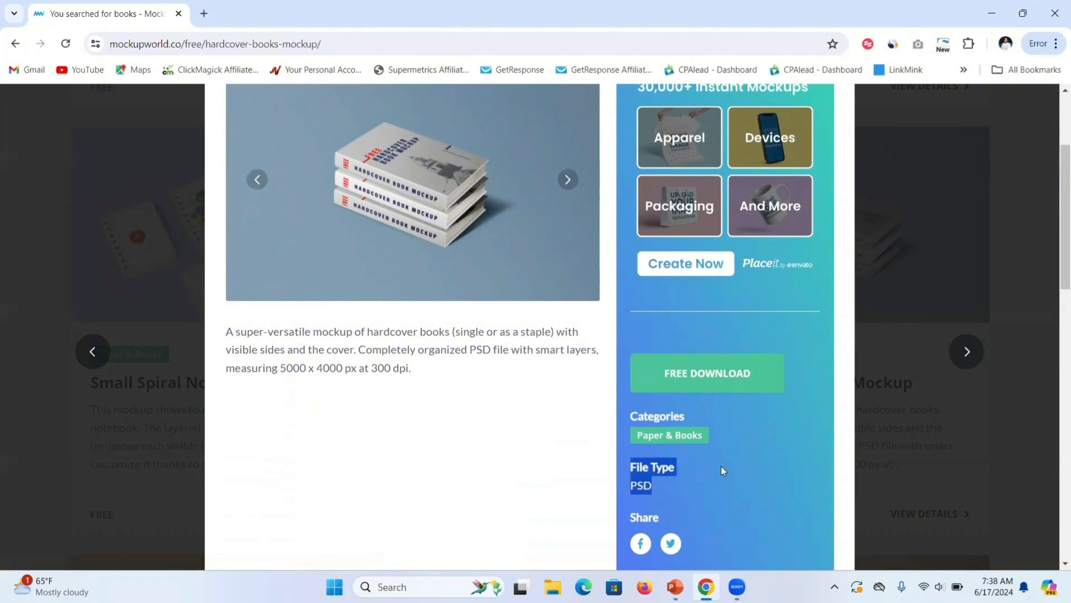
{"action": "left_click", "coordinate": [728, 380]}
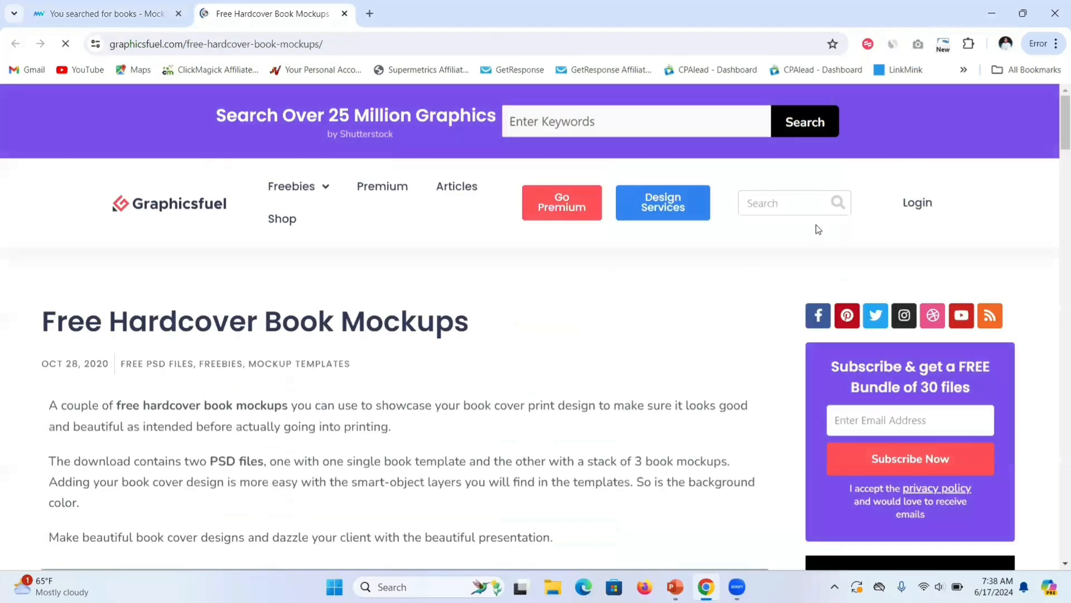
Download the free hardcover book mockups and move the Hardcover-Book-Mockups archive from Downloads to the desktop
{"action": "left_click_drag", "start_coordinate": [1056, 123], "coordinate": [1056, 325]}
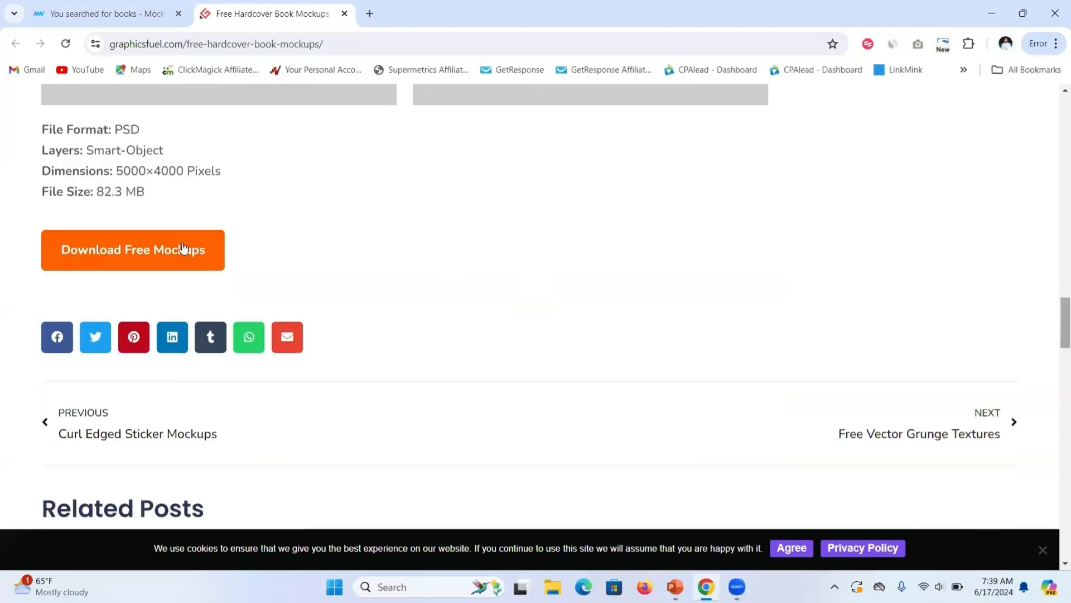
{"action": "left_click", "coordinate": [165, 255]}
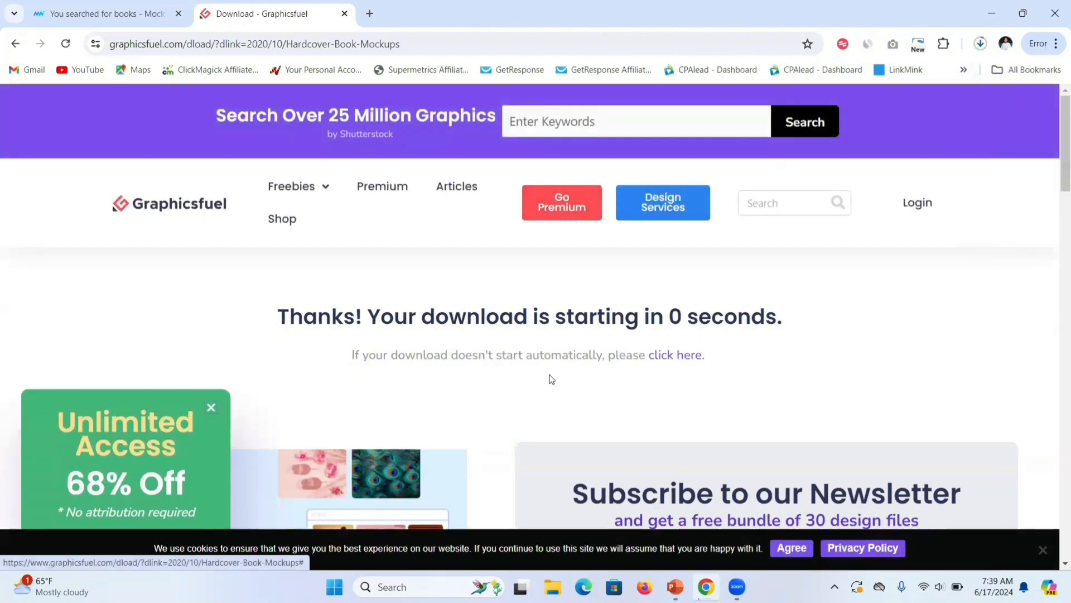
{"action": "left_click", "coordinate": [989, 104]}
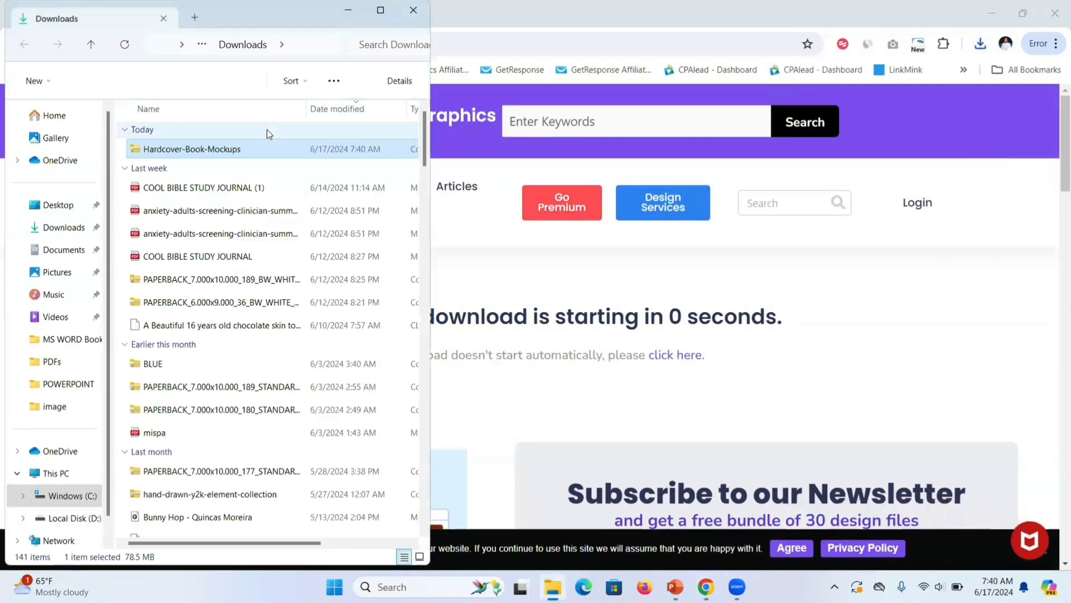
{"action": "left_click_drag", "start_coordinate": [154, 149], "coordinate": [87, 208]}
{"action": "left_click", "coordinate": [410, 10]}
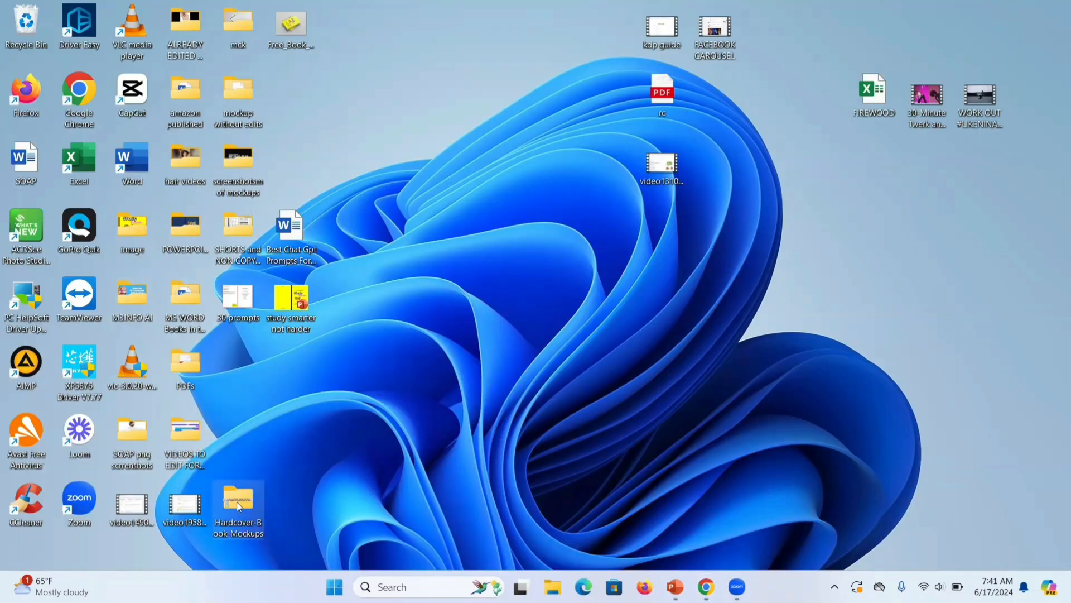
Copy the Hardcover-Book-Mockup-1 and -2 JPG and PSD files from the archive into the desktop's image folder and open that folder
{"action": "double_click", "coordinate": [240, 499]}
{"action": "double_click", "coordinate": [205, 139]}
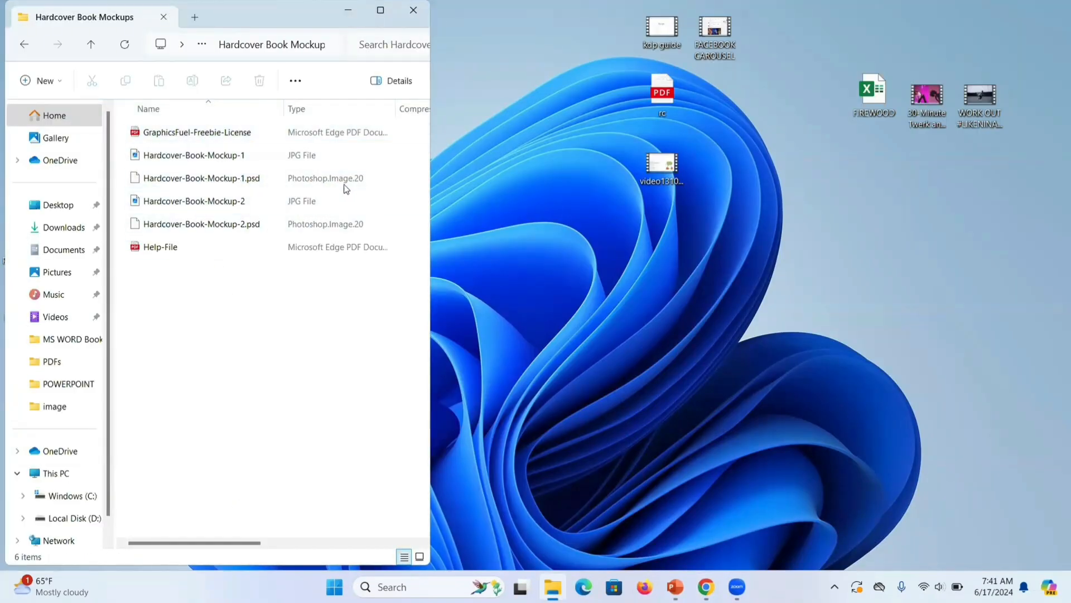
{"action": "left_click_drag", "start_coordinate": [125, 148], "coordinate": [218, 228]}
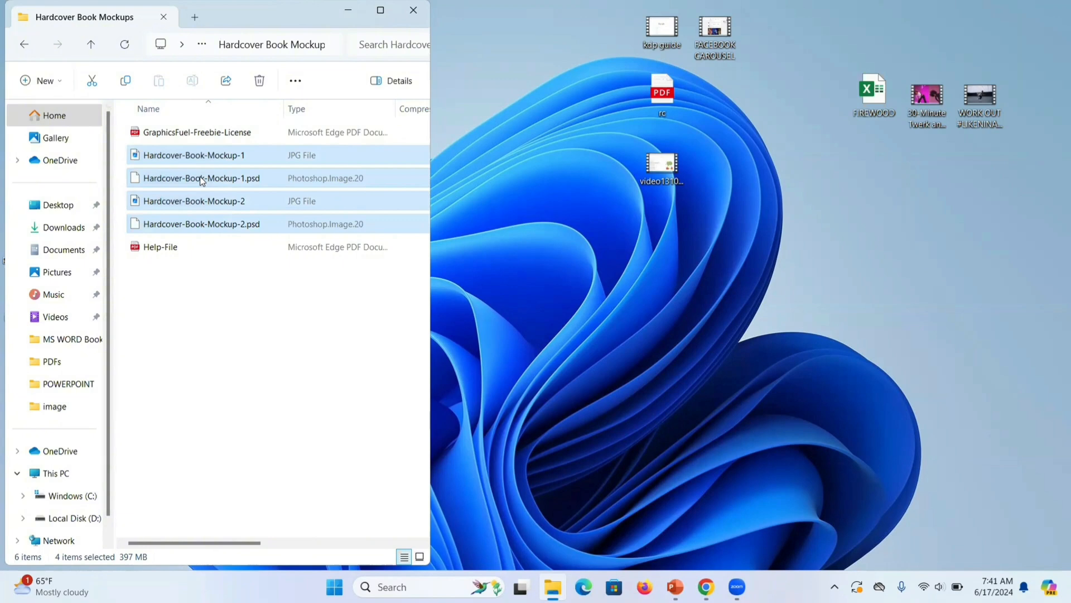
{"action": "left_click_drag", "start_coordinate": [187, 169], "coordinate": [88, 414]}
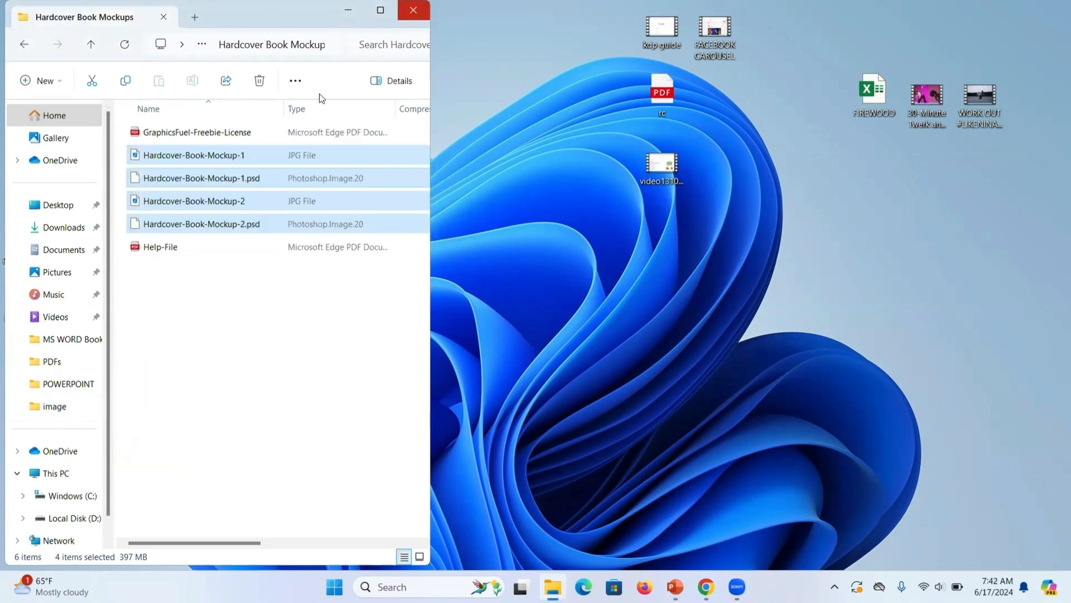
{"action": "left_click", "coordinate": [414, 10]}
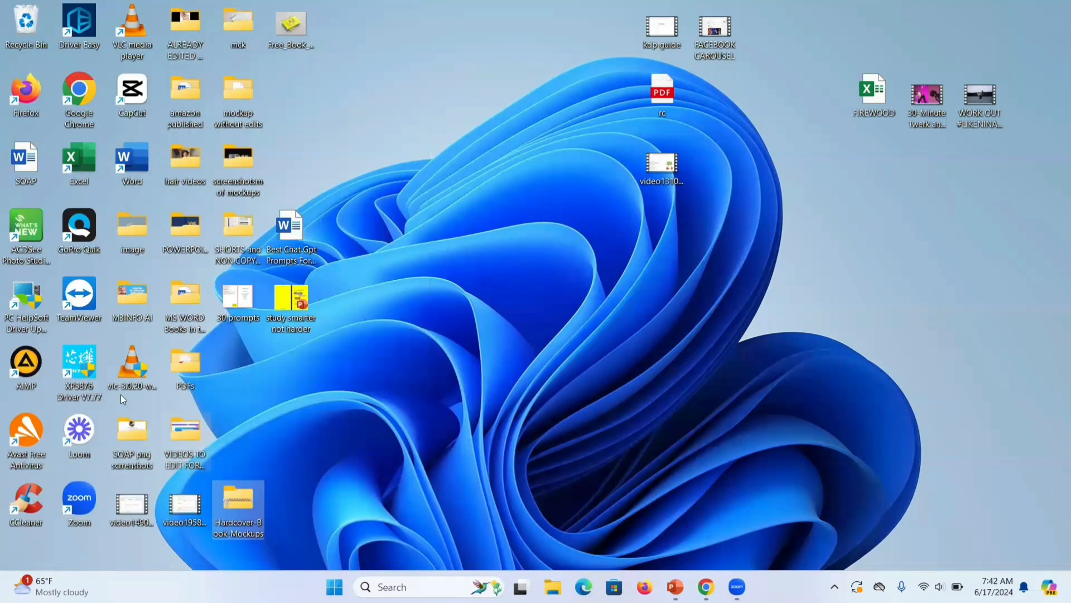
{"action": "double_click", "coordinate": [138, 236]}
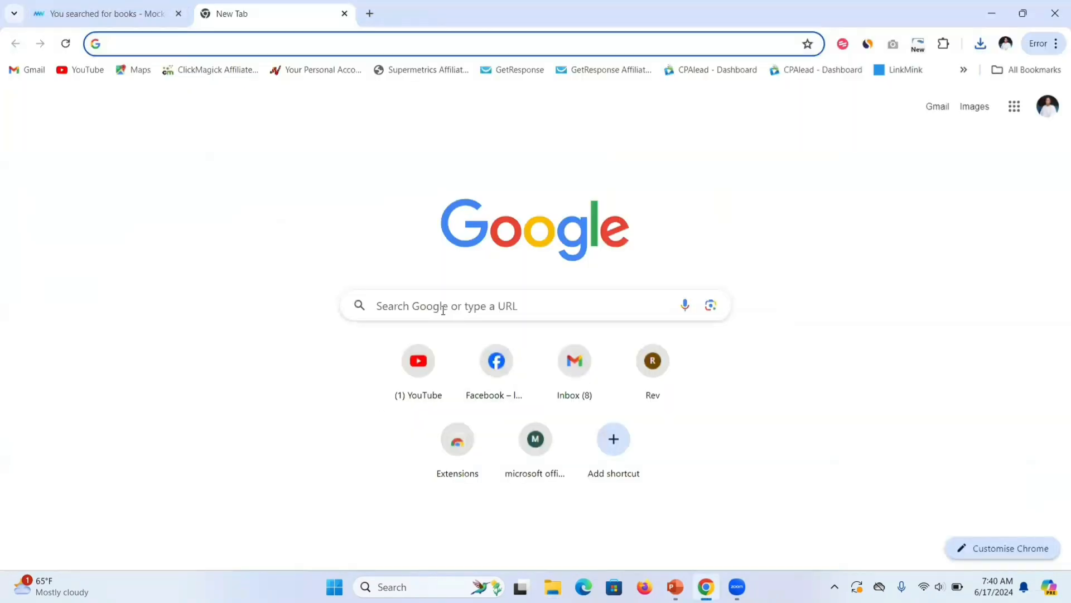
Search Google for photopea in the browser
{"action": "left_click", "coordinate": [444, 310]}
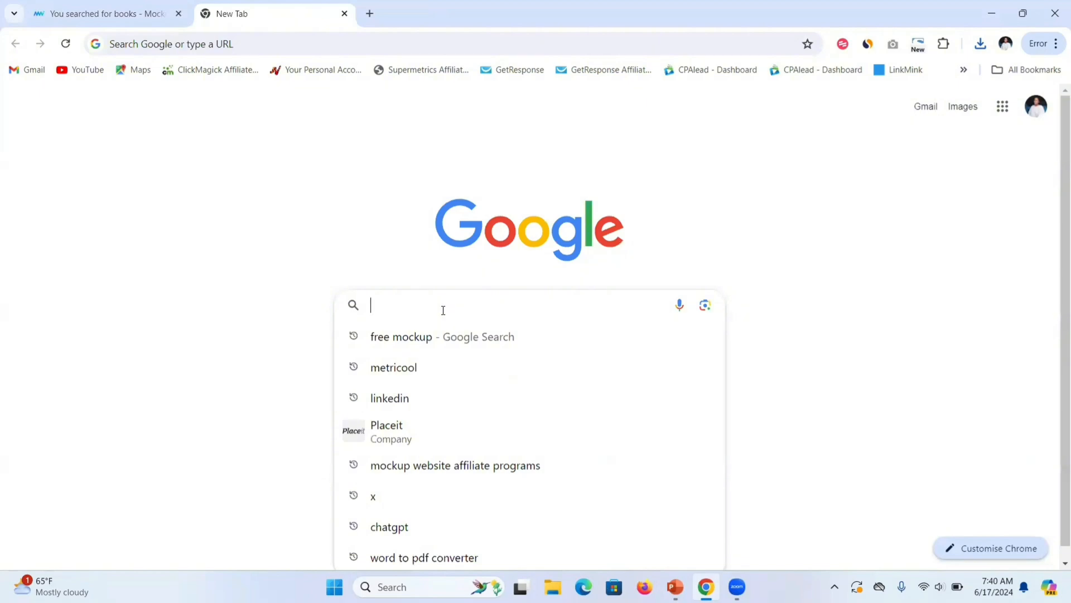
{"action": "type", "text": "phot"}
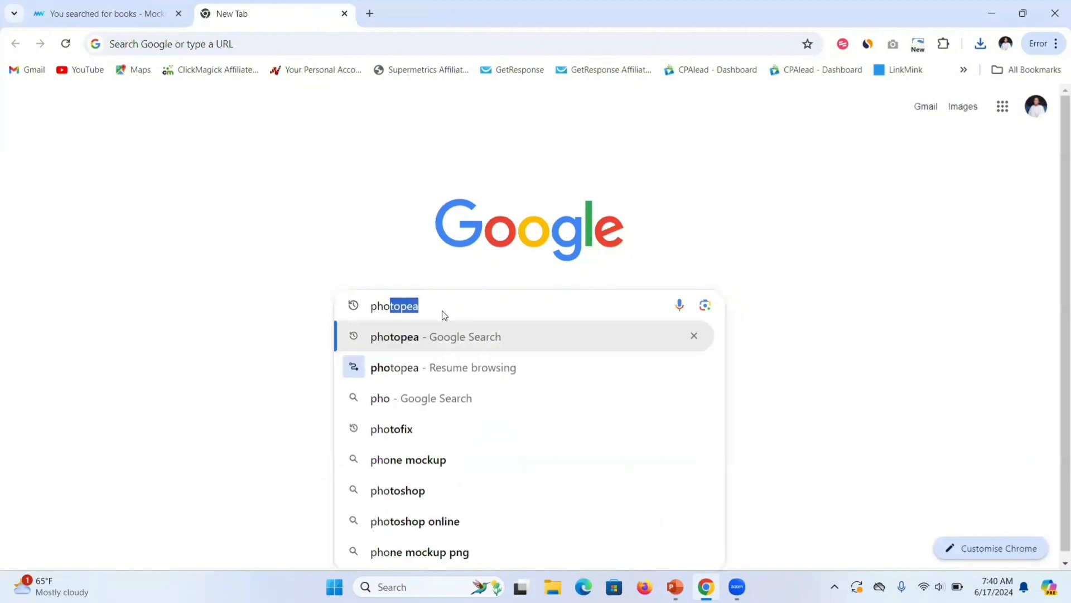
{"action": "type", "text": "opea"}
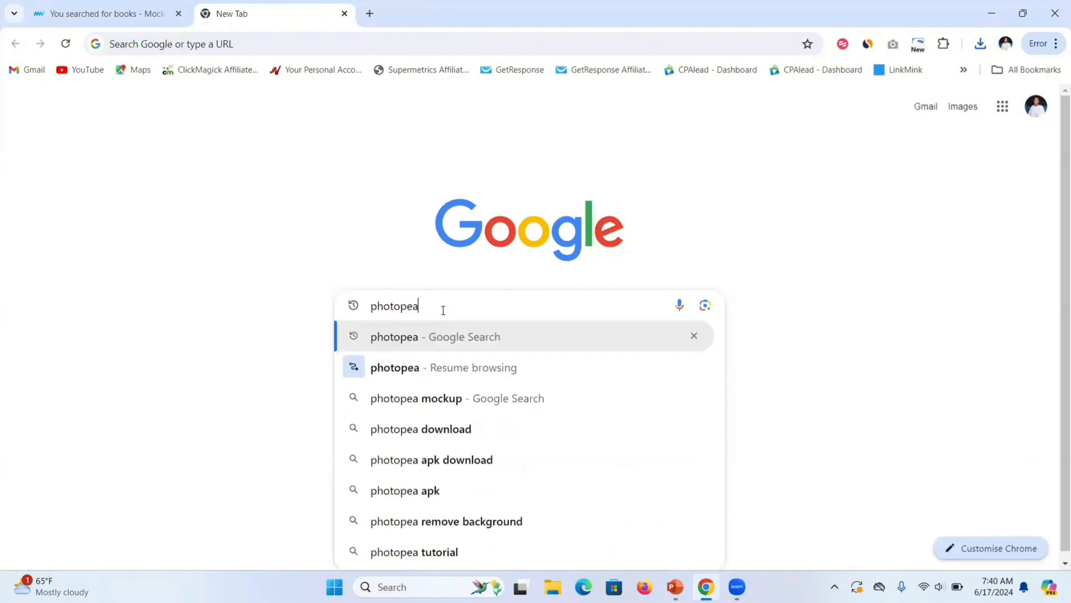
{"action": "key", "text": "Return"}
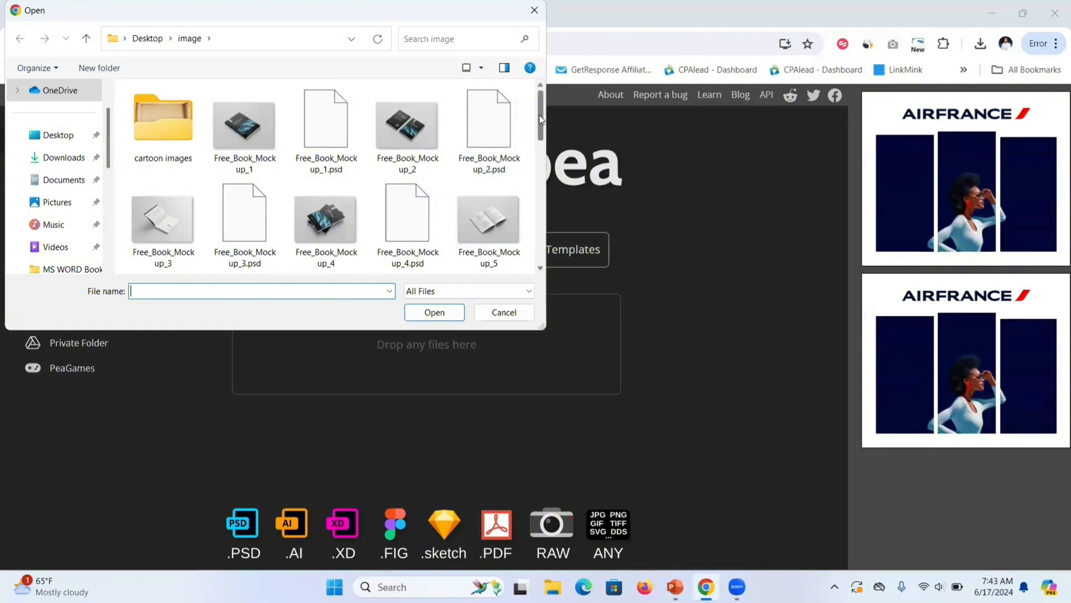
Open Hardcover-Book-Mockup-2.psd from the desktop's image folder in Photopea
{"action": "left_click_drag", "start_coordinate": [539, 115], "coordinate": [534, 187]}
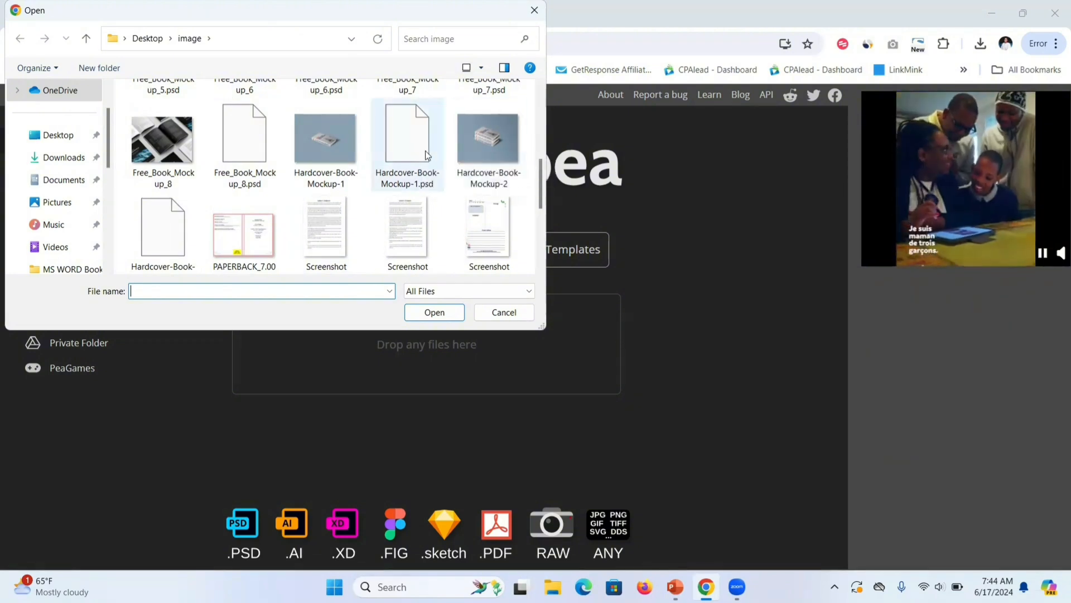
{"action": "left_click", "coordinate": [174, 240]}
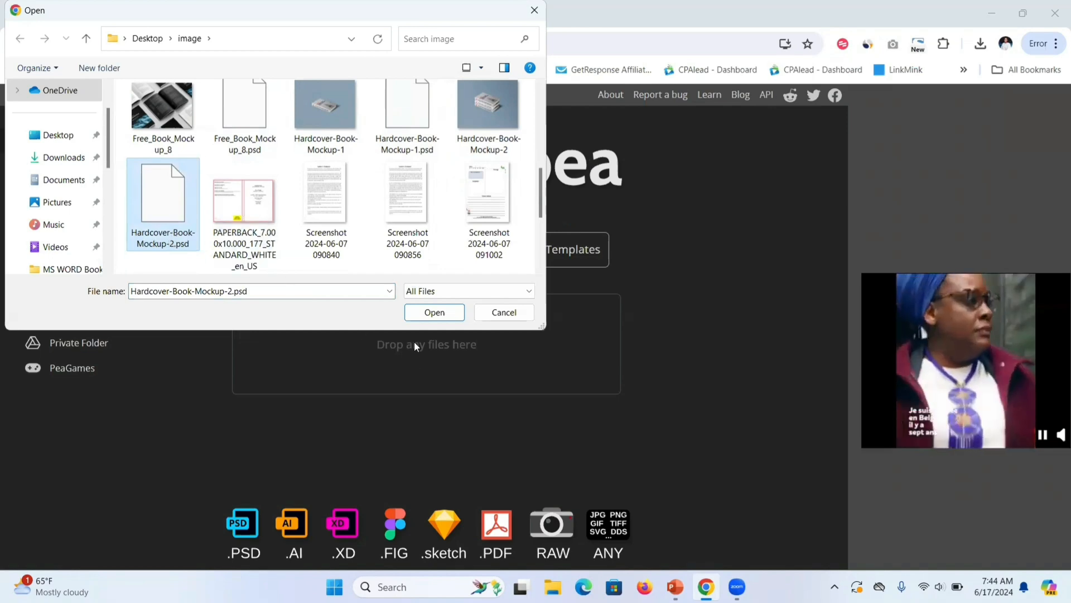
{"action": "left_click", "coordinate": [435, 312]}
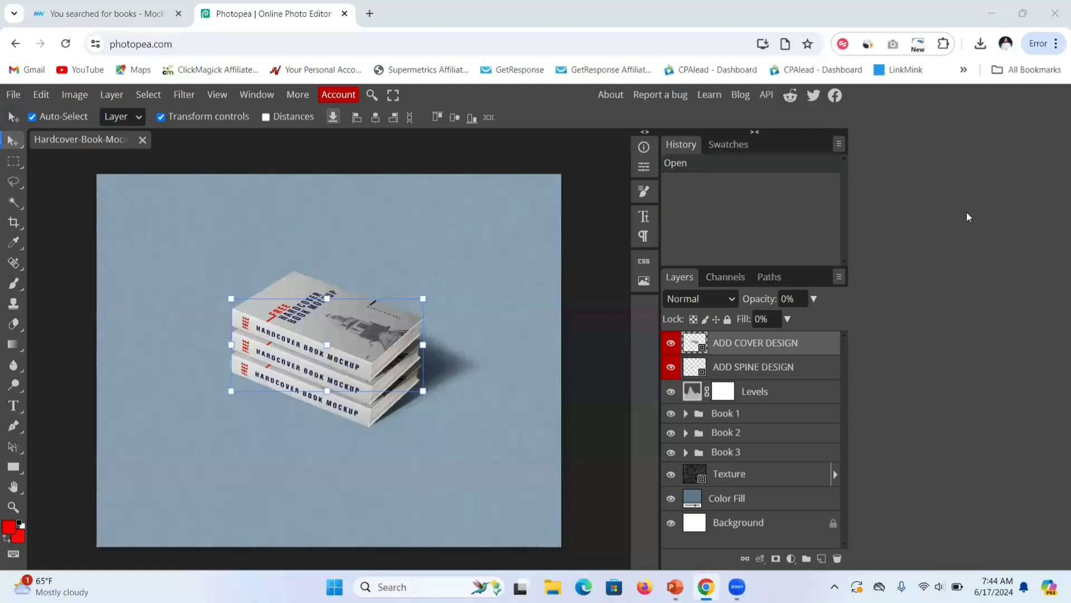
{"action": "mouse_move", "coordinate": [702, 575]}
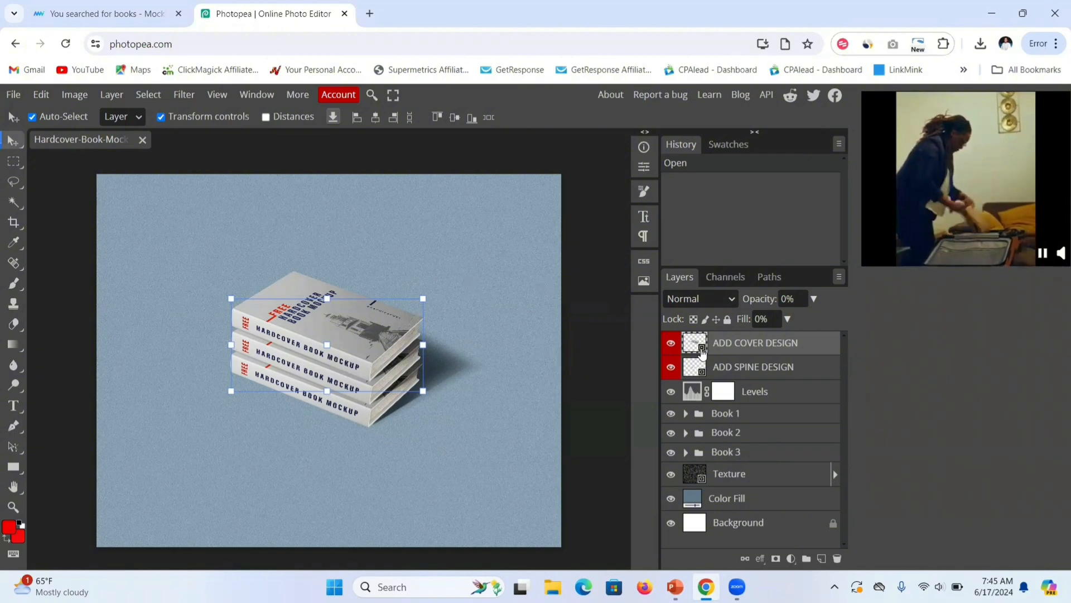
{"action": "double_click", "coordinate": [701, 350]}
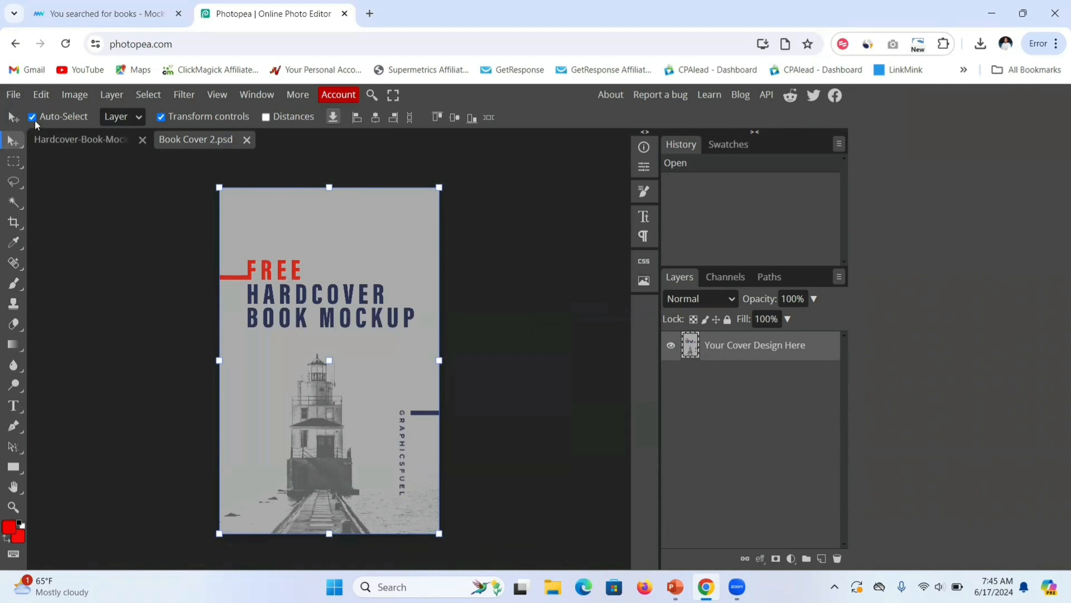
{"action": "left_click", "coordinate": [11, 96]}
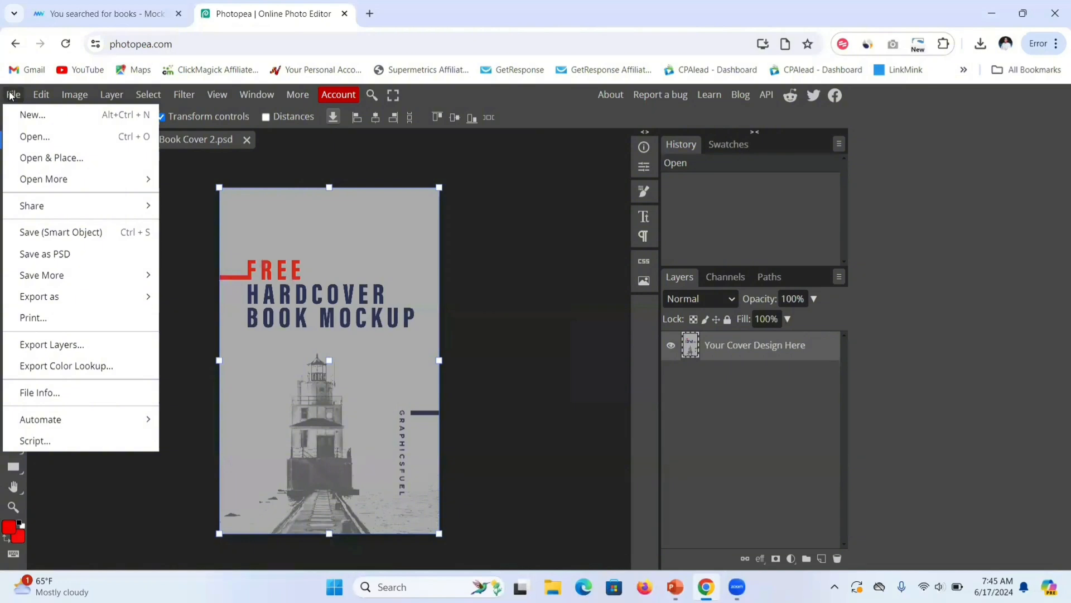
{"action": "left_click", "coordinate": [64, 162]}
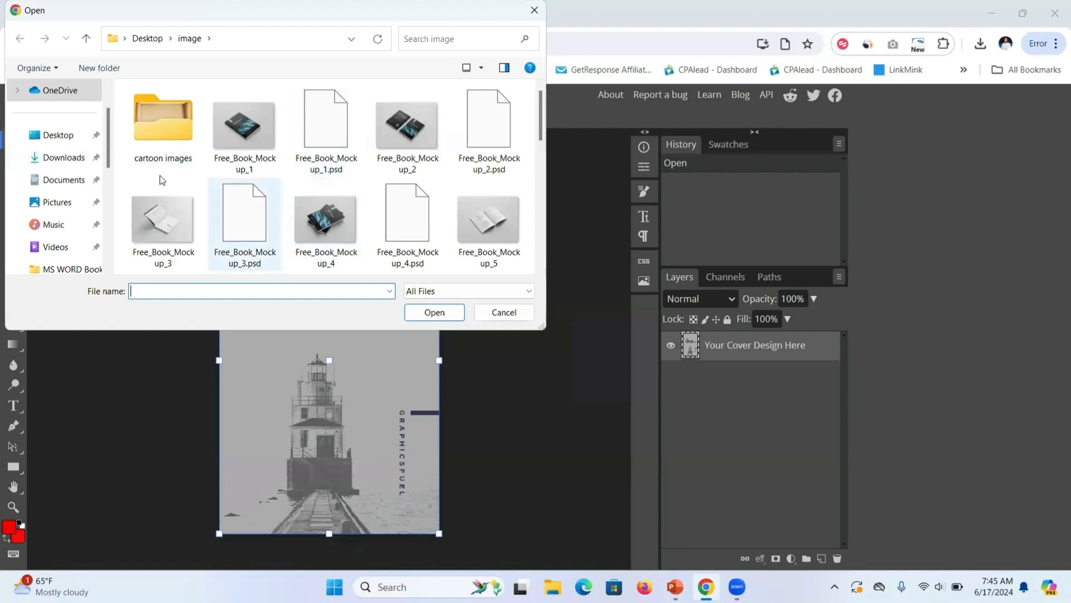
{"action": "left_click", "coordinate": [58, 135]}
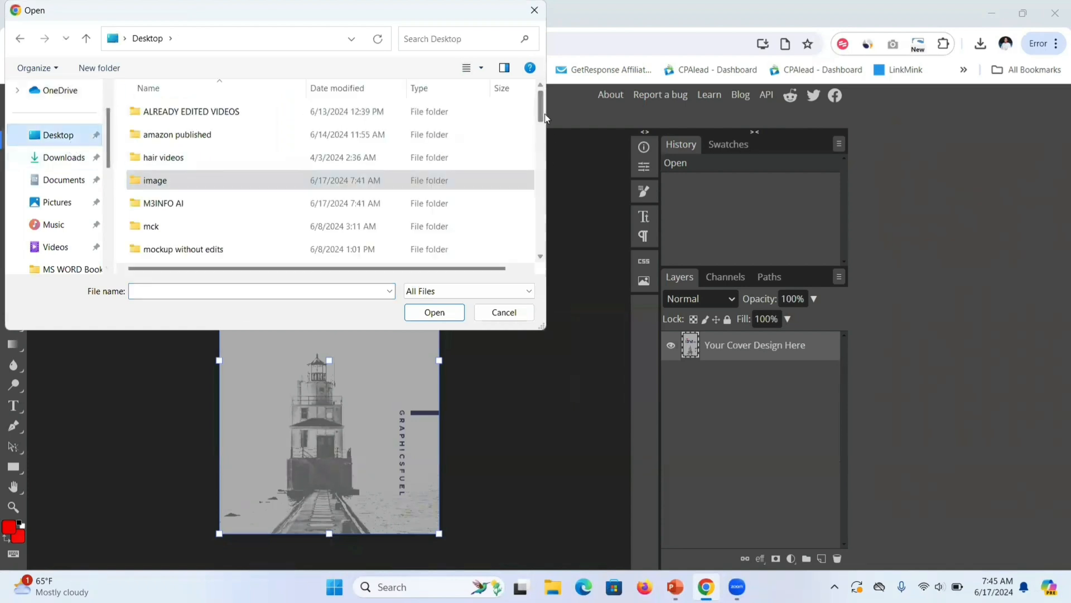
{"action": "left_click_drag", "start_coordinate": [539, 108], "coordinate": [537, 212]}
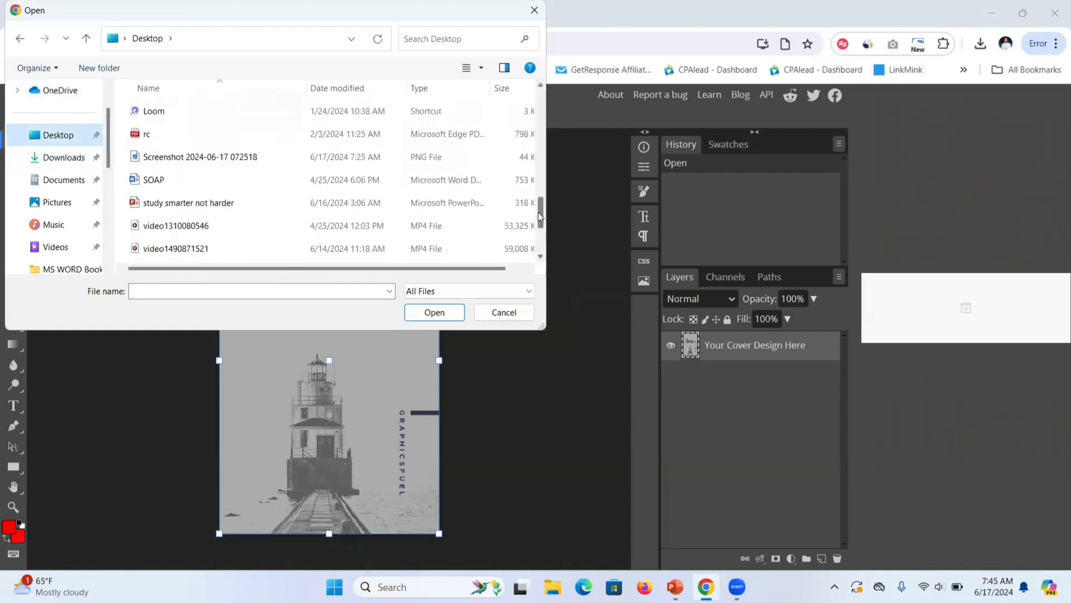
{"action": "left_click", "coordinate": [212, 157]}
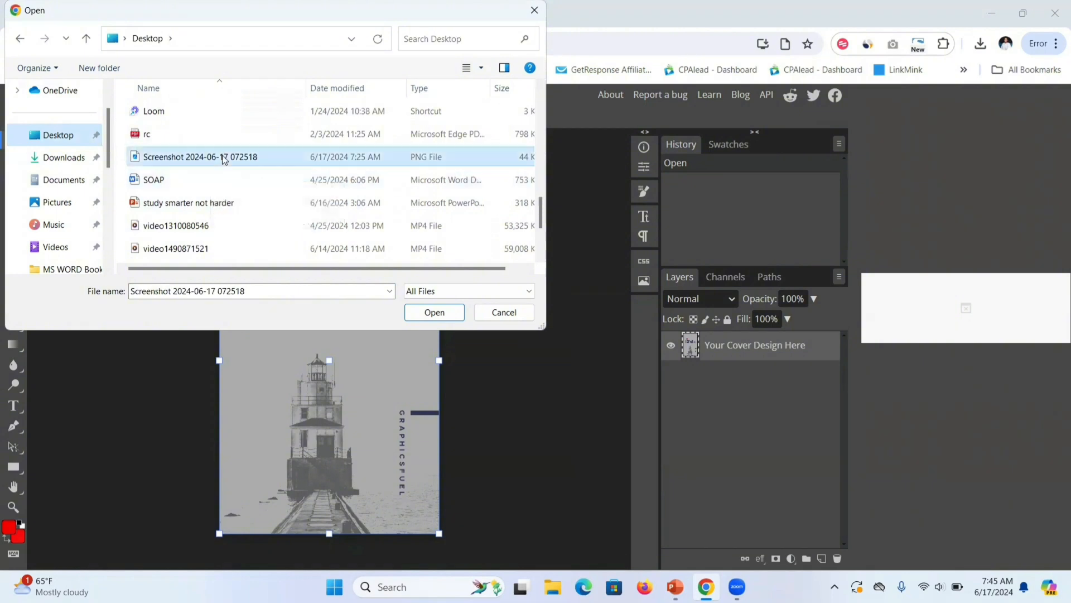
{"action": "left_click", "coordinate": [435, 313]}
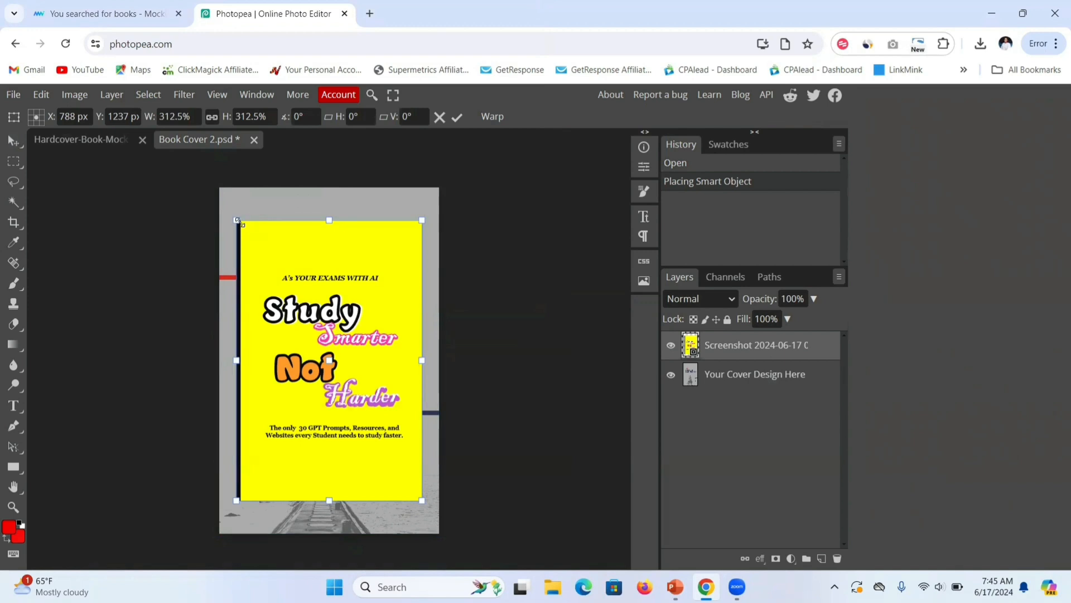
Scale the placed yellow cover image to about 385.5% so it fills the whole book cover canvas
{"action": "left_click_drag", "start_coordinate": [238, 222], "coordinate": [219, 194]}
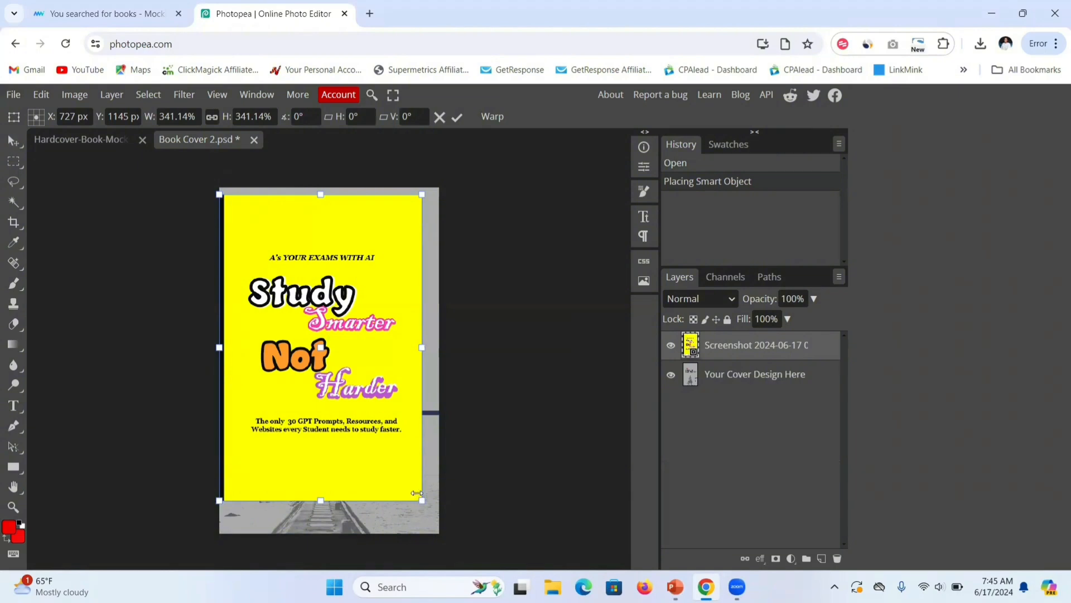
{"action": "left_click_drag", "start_coordinate": [421, 498], "coordinate": [437, 525]}
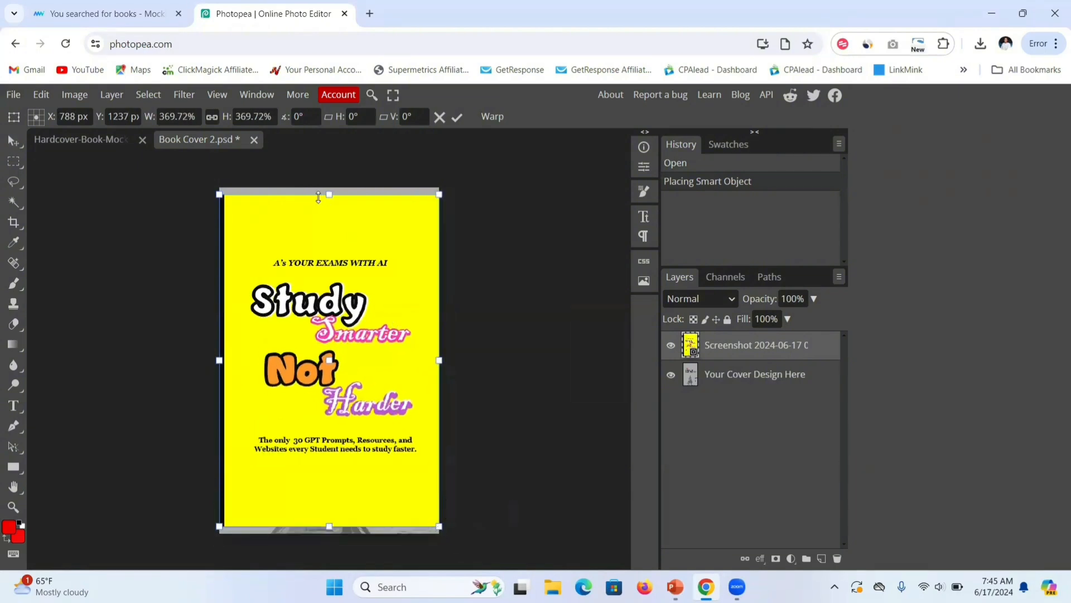
{"action": "left_click_drag", "start_coordinate": [329, 194], "coordinate": [330, 188]}
{"action": "left_click_drag", "start_coordinate": [329, 526], "coordinate": [329, 534]}
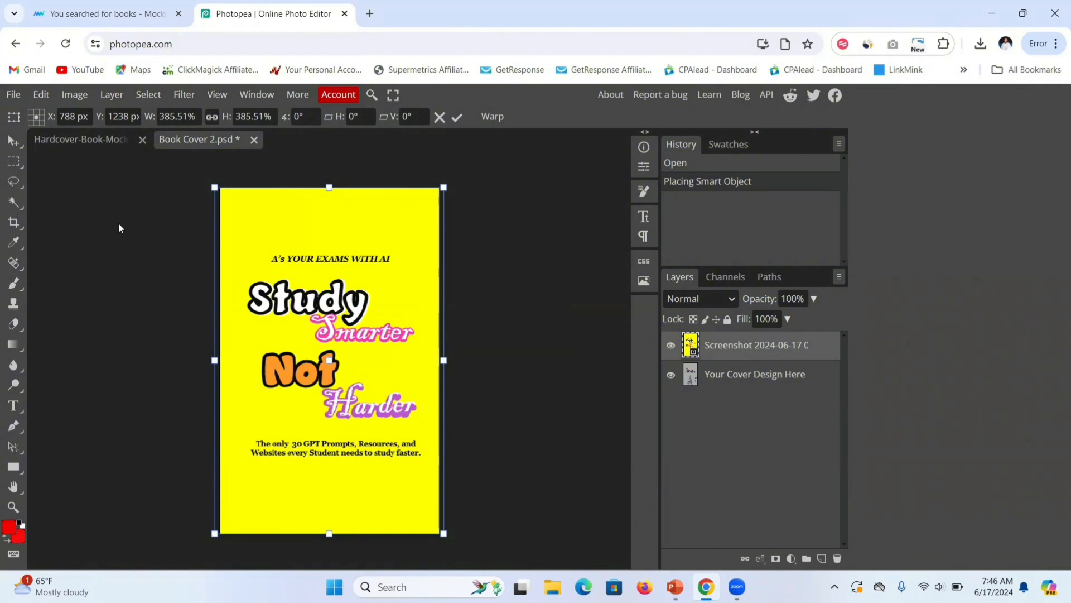
Save the edited book cover smart object back into the hardcover mockup and close the Book Cover 2.psd document
{"action": "left_click", "coordinate": [15, 96]}
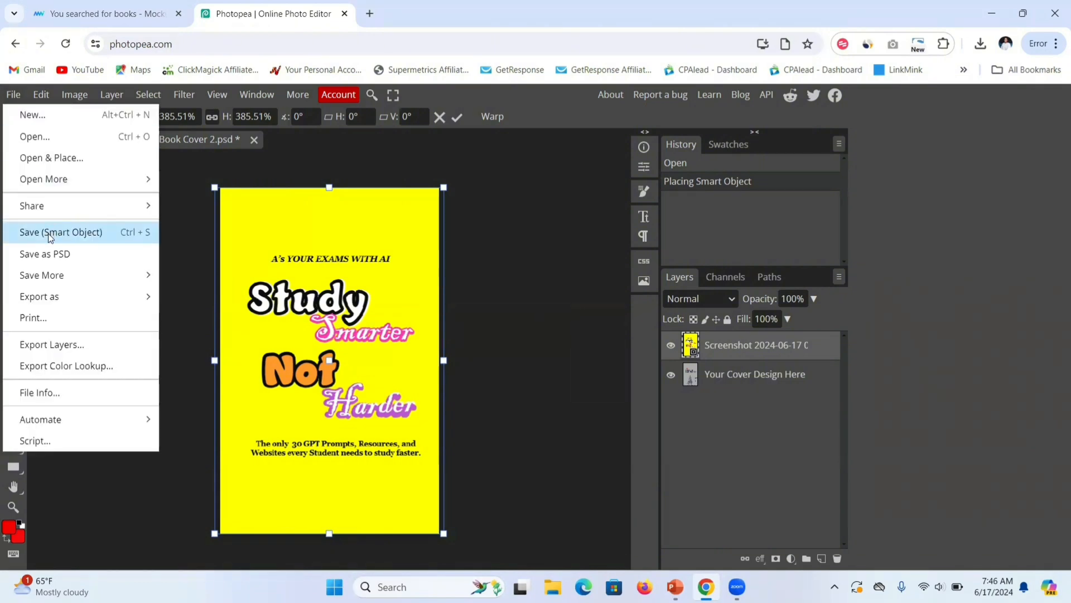
{"action": "left_click", "coordinate": [103, 232]}
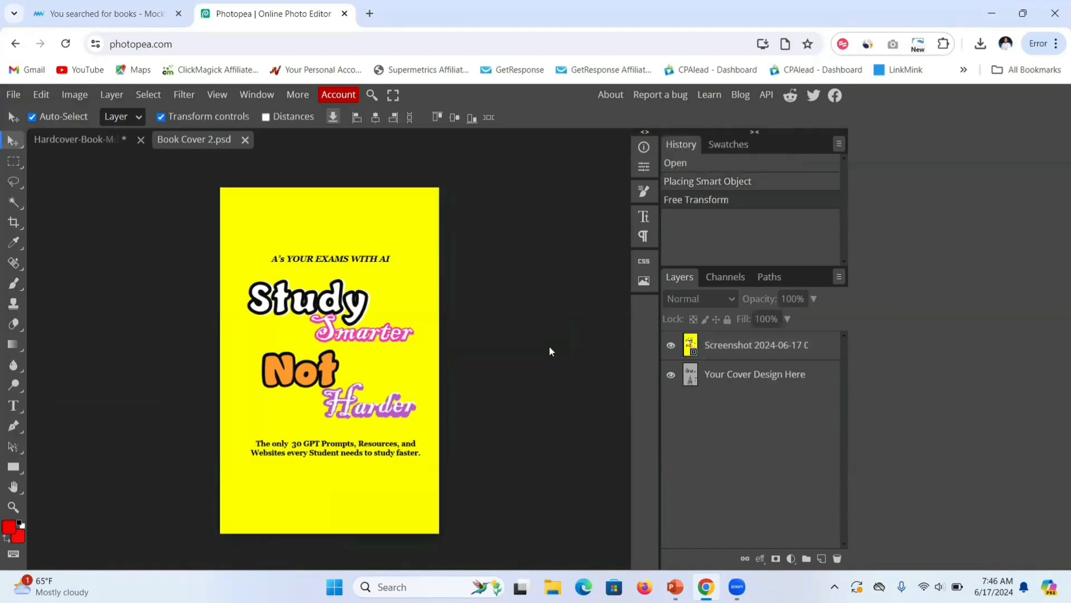
{"action": "left_click", "coordinate": [245, 139]}
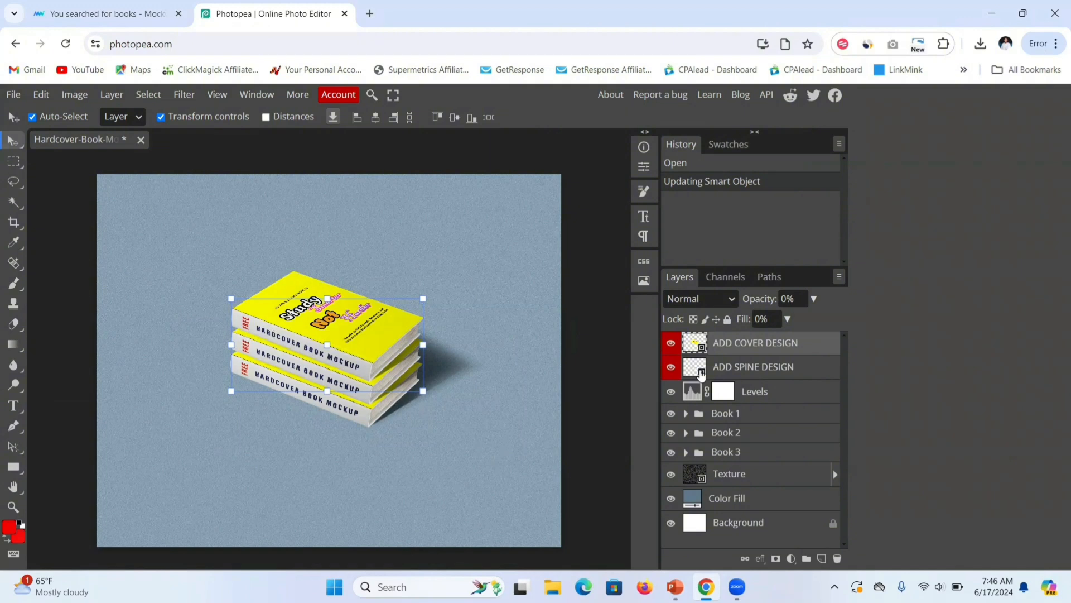
Open the contents of the ADD SPINE DESIGN smart object for editing
{"action": "left_click", "coordinate": [671, 367]}
{"action": "left_click", "coordinate": [672, 368]}
{"action": "left_click", "coordinate": [703, 377]}
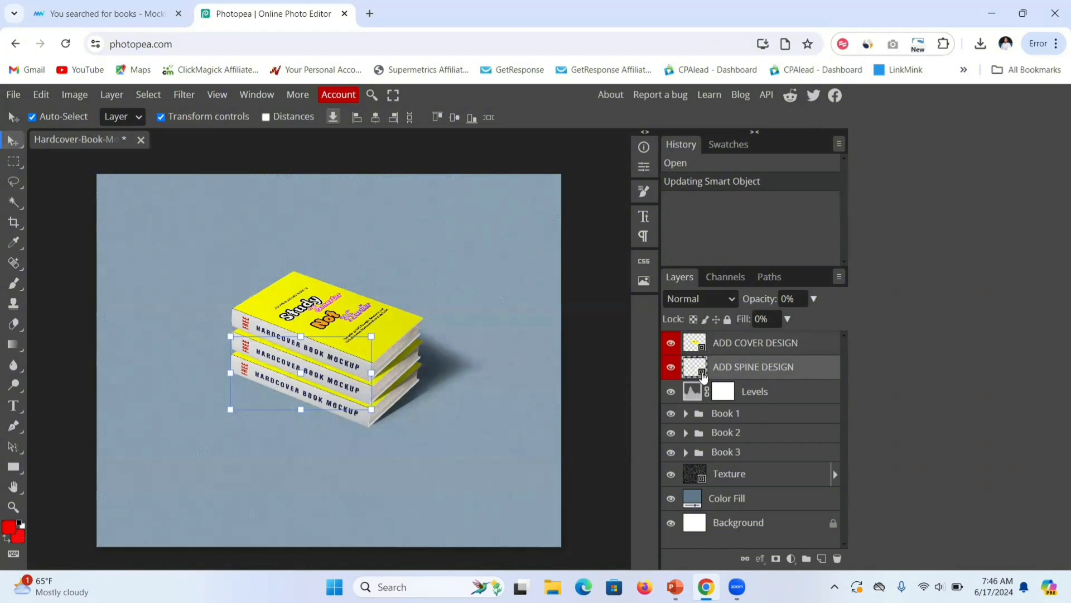
{"action": "double_click", "coordinate": [702, 373]}
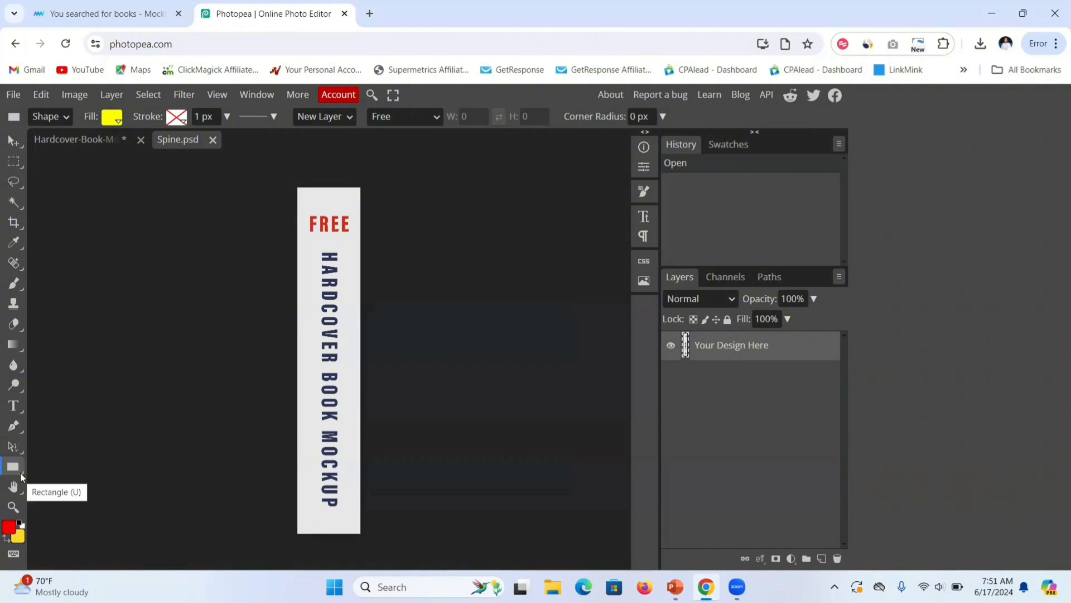
Draw a yellow rectangle shape that covers the entire spine canvas in Spine.psd
{"action": "right_click", "coordinate": [20, 473]}
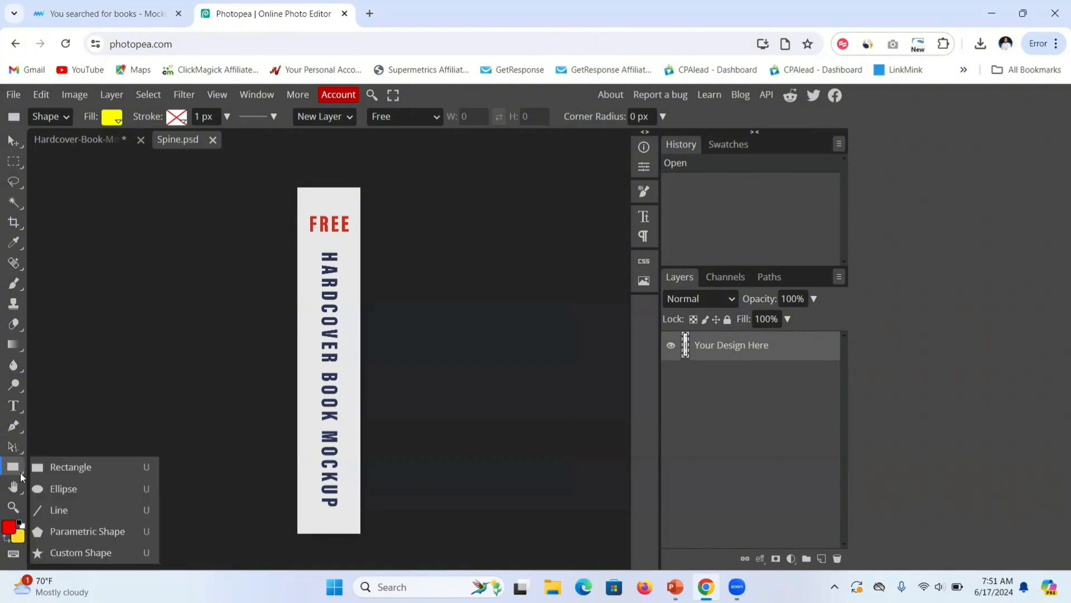
{"action": "left_click", "coordinate": [72, 468]}
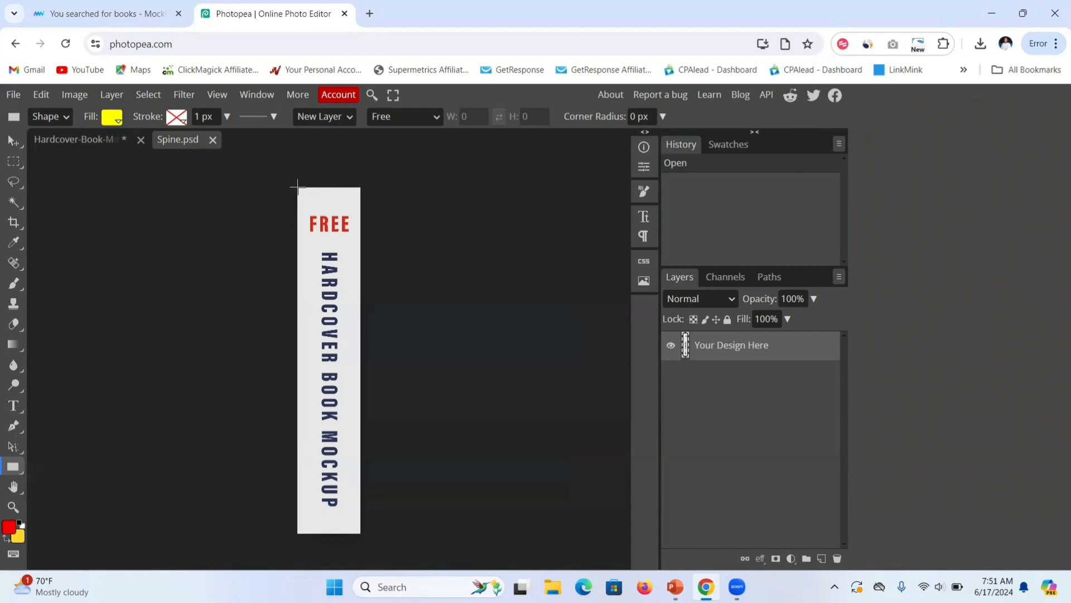
{"action": "left_click_drag", "start_coordinate": [297, 186], "coordinate": [362, 535]}
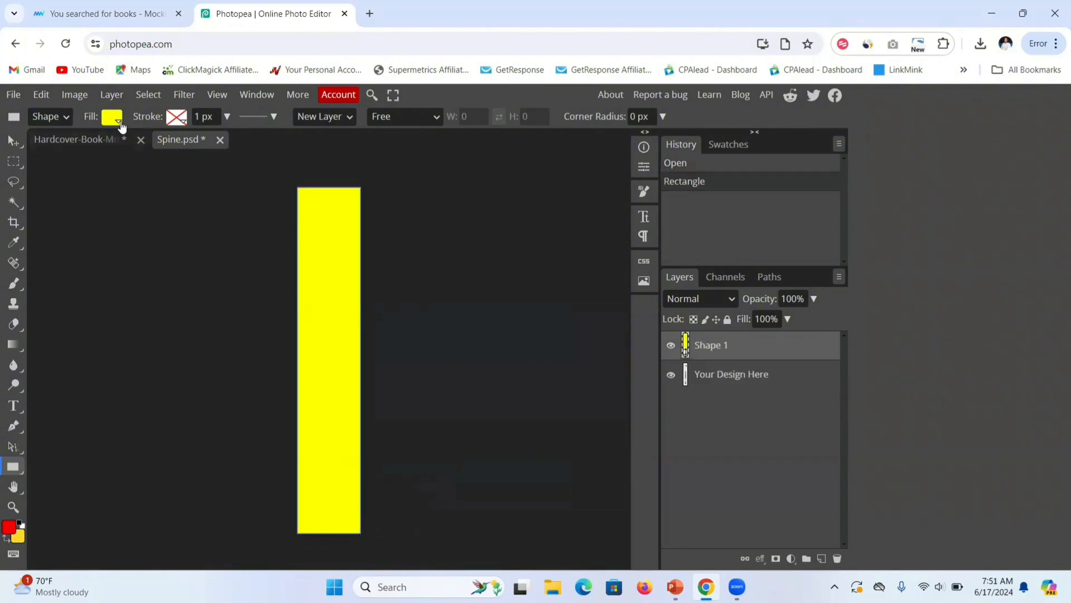
Try pattern and linear gradient fills on the spine rectangle and return it to the solid yellow fill
{"action": "left_click", "coordinate": [117, 119]}
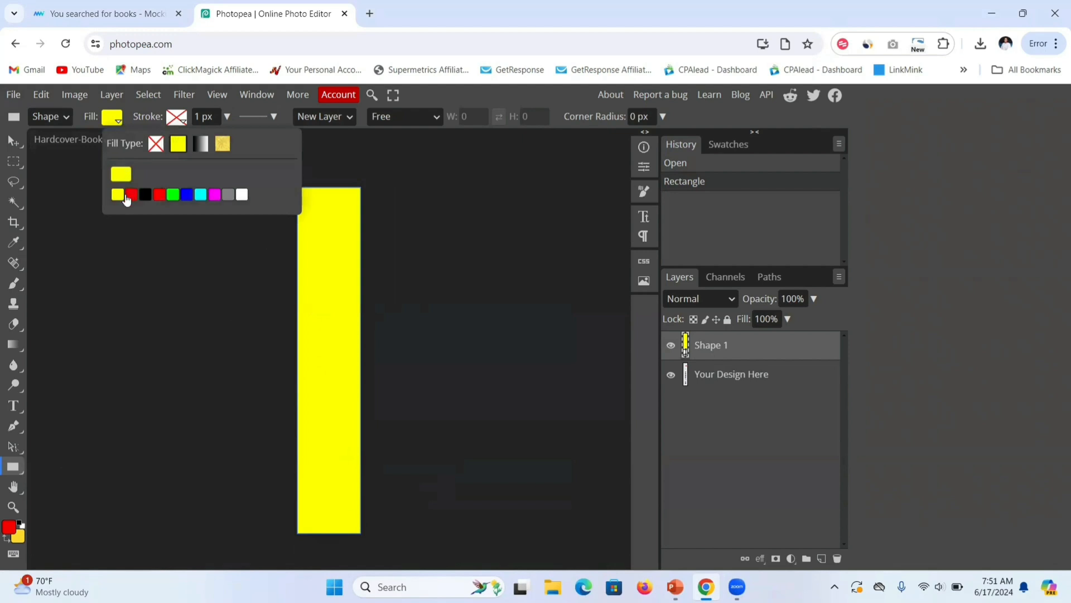
{"action": "left_click", "coordinate": [223, 145]}
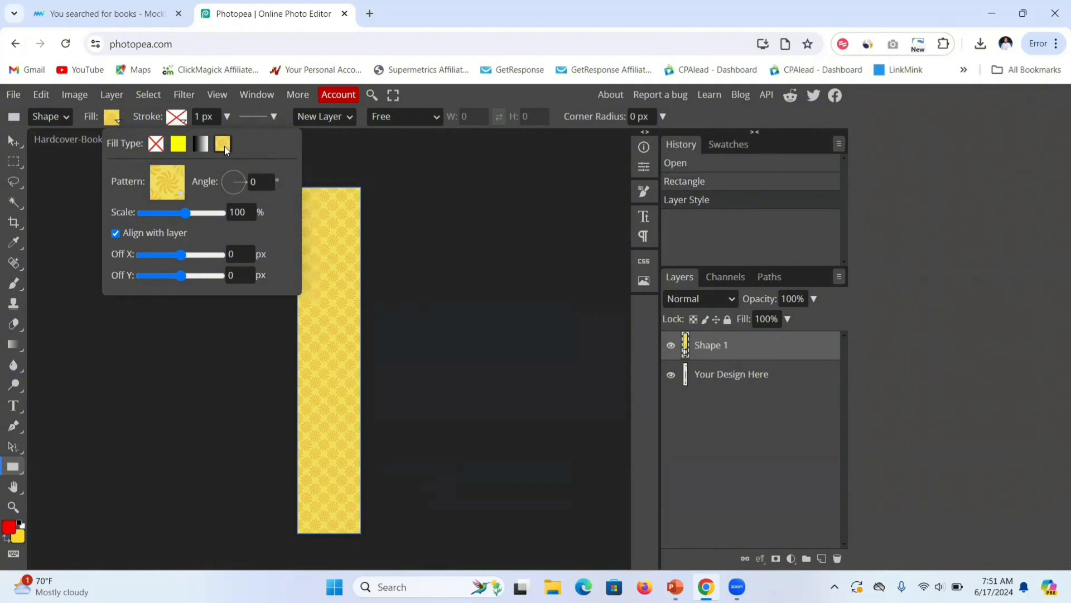
{"action": "left_click", "coordinate": [177, 144]}
{"action": "left_click", "coordinate": [201, 143]}
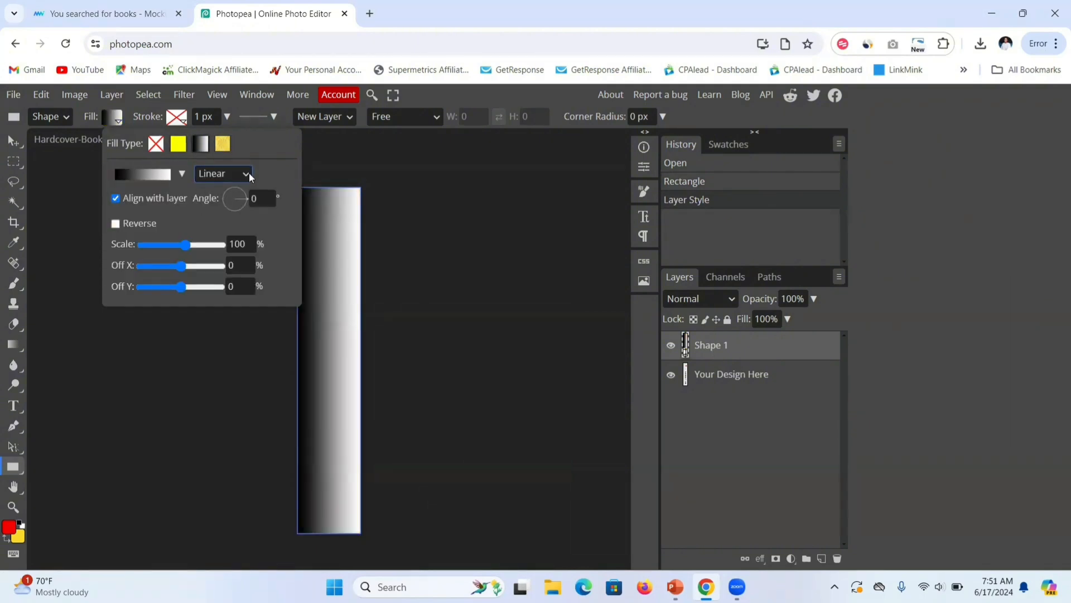
{"action": "left_click", "coordinate": [182, 173]}
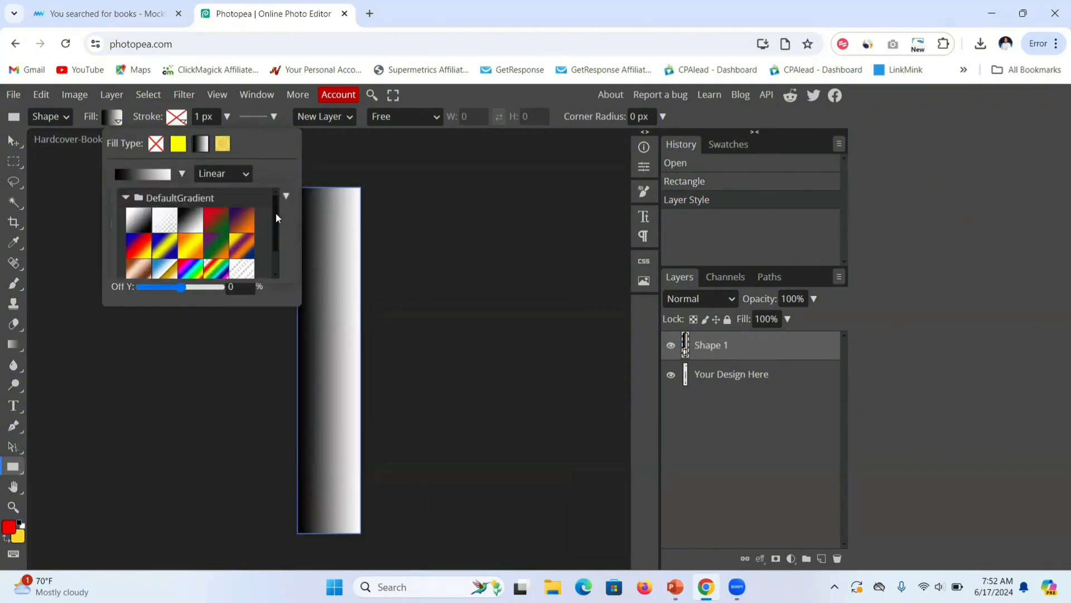
{"action": "scroll", "coordinate": [269, 228], "scroll_direction": "up", "scroll_amount": 1}
{"action": "left_click", "coordinate": [247, 173]}
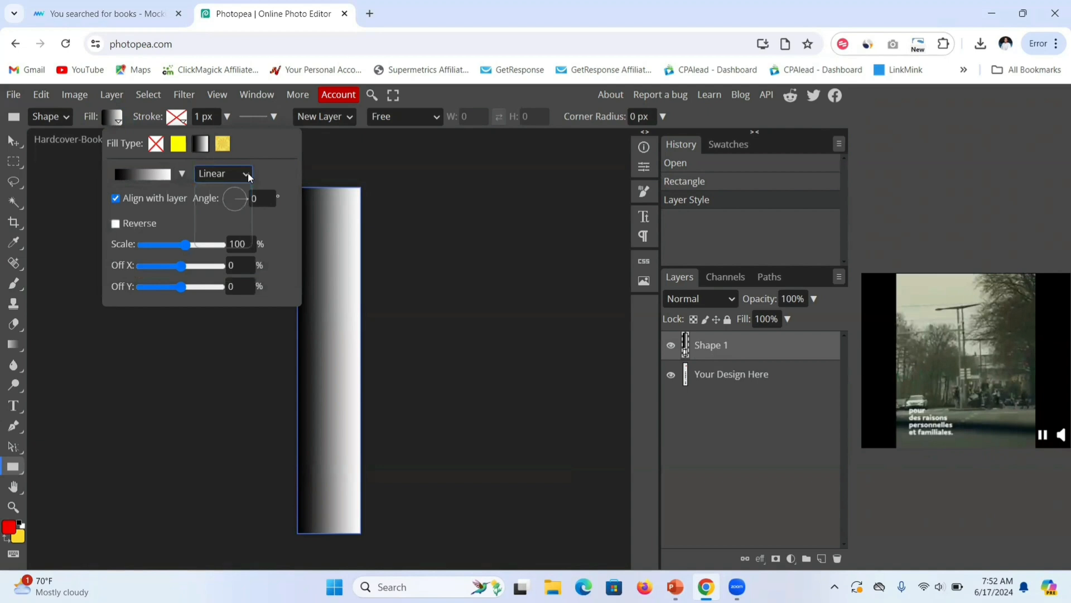
{"action": "left_click", "coordinate": [178, 144]}
{"action": "left_click", "coordinate": [116, 121]}
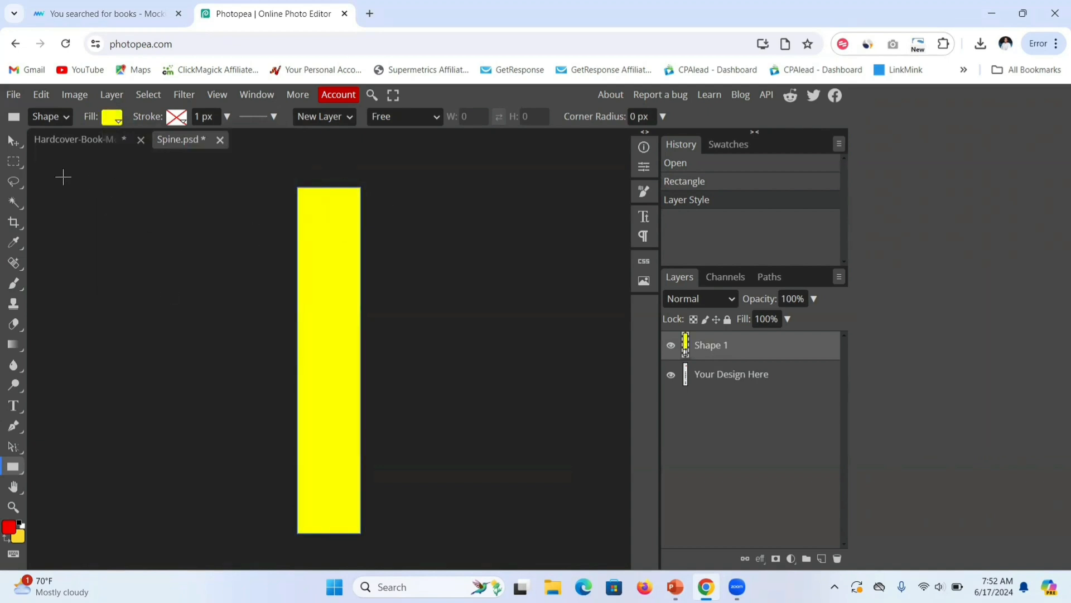
Save the yellow spine smart object back into the hardcover mockup and close the Spine.psd document
{"action": "left_click", "coordinate": [18, 93]}
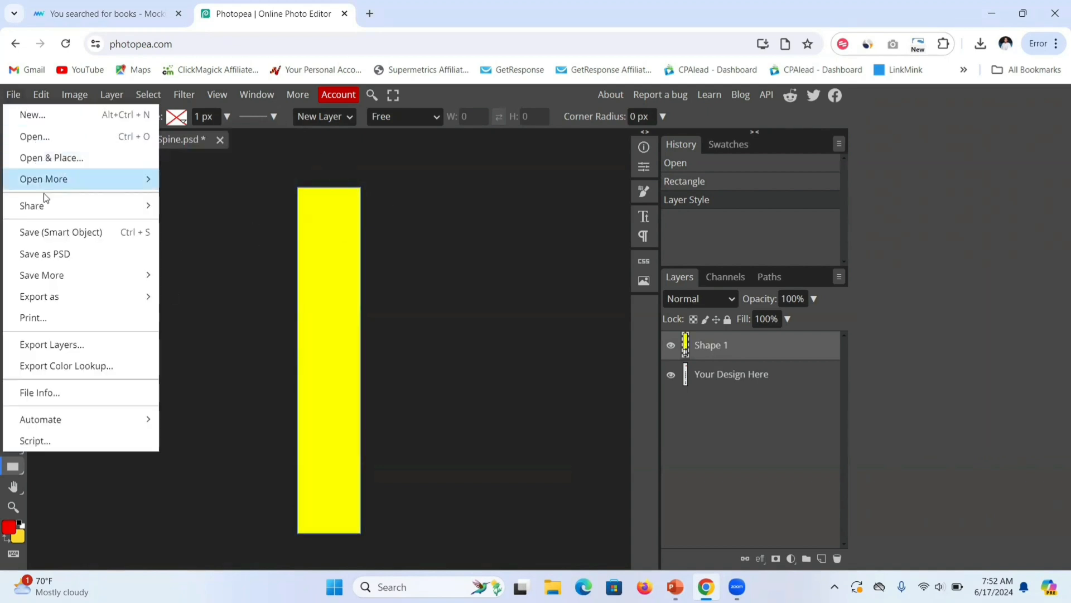
{"action": "mouse_move", "coordinate": [55, 184]}
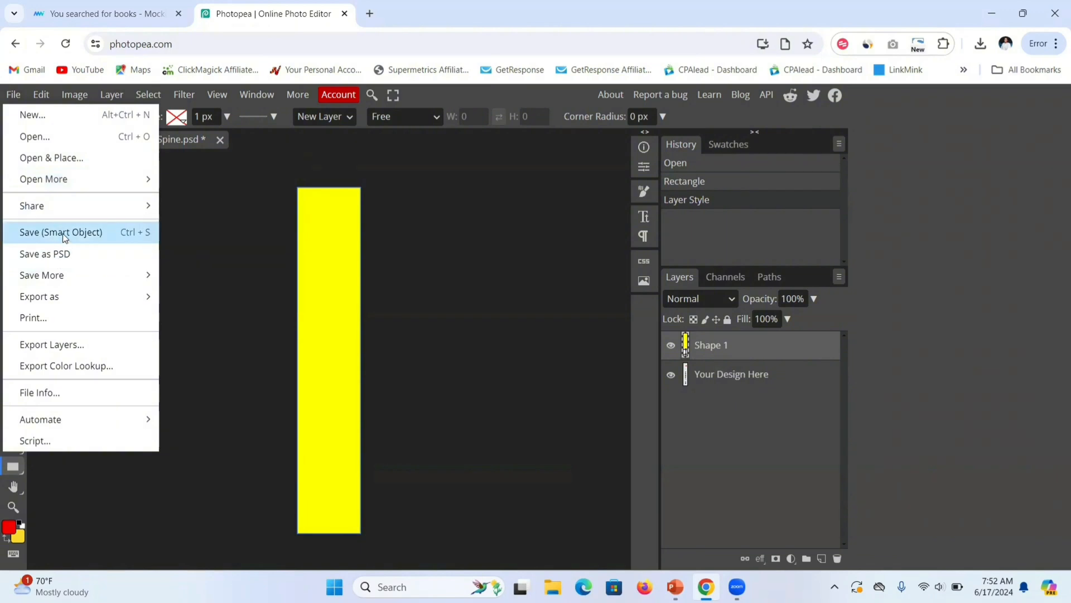
{"action": "left_click", "coordinate": [144, 232]}
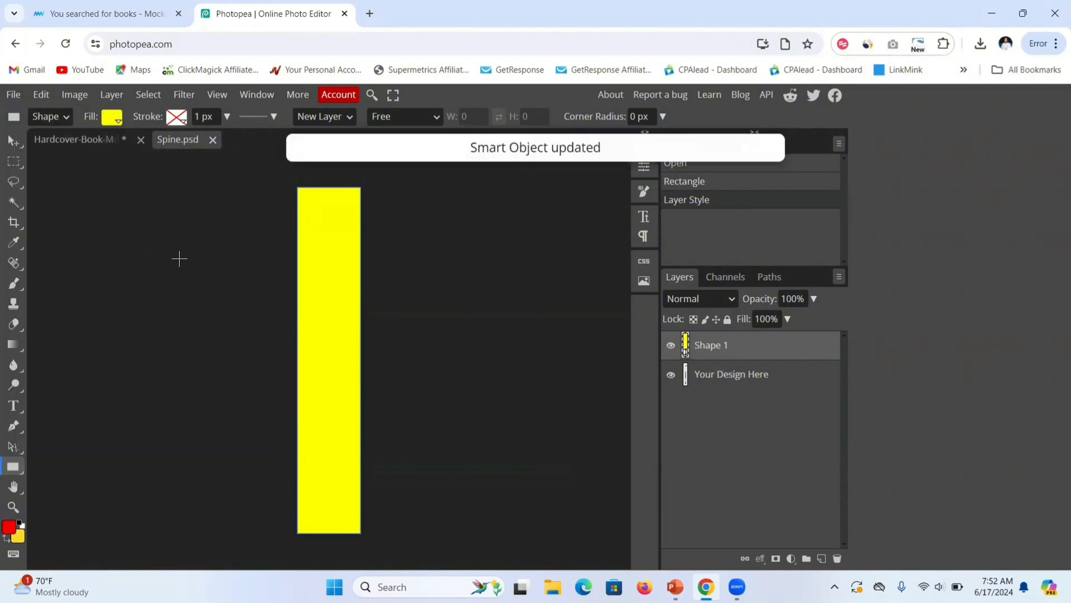
{"action": "left_click", "coordinate": [212, 139]}
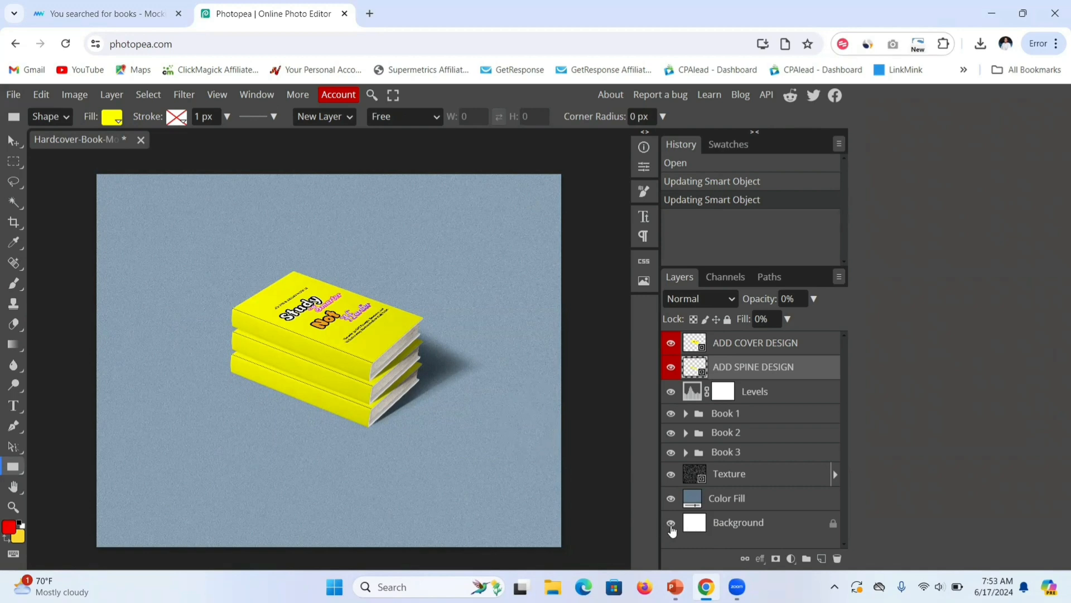
Hide and show the Background and Color Fill layers in turn to preview the mockup's background
{"action": "left_click", "coordinate": [671, 523]}
{"action": "left_click", "coordinate": [671, 524]}
{"action": "left_click", "coordinate": [671, 499]}
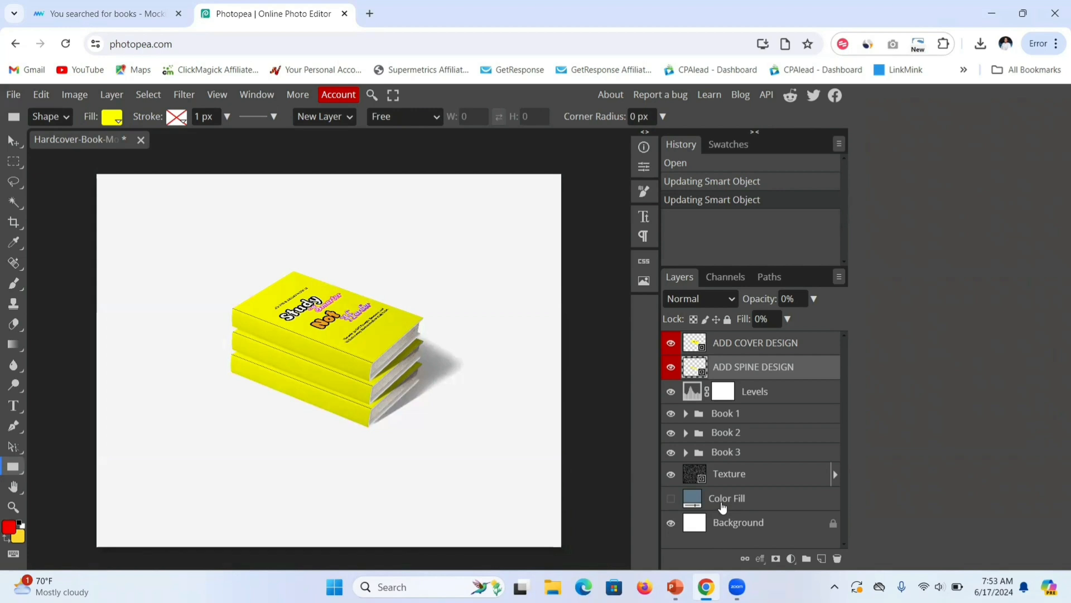
{"action": "left_click", "coordinate": [671, 499]}
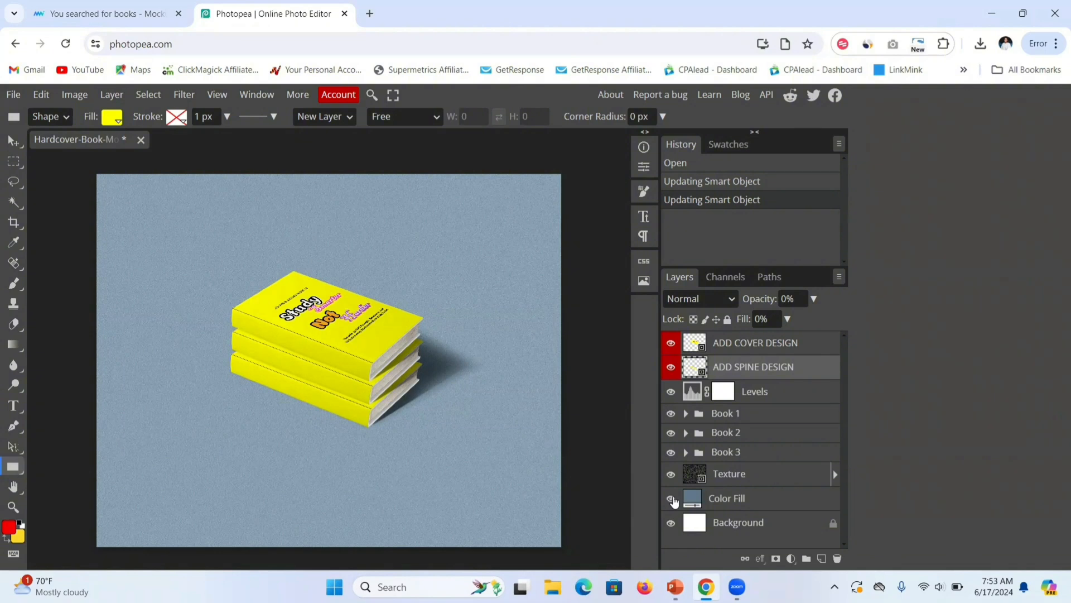
Export the finished hardcover mockup as a 5000 × 4000 px PNG at 100% quality
{"action": "left_click", "coordinate": [14, 96]}
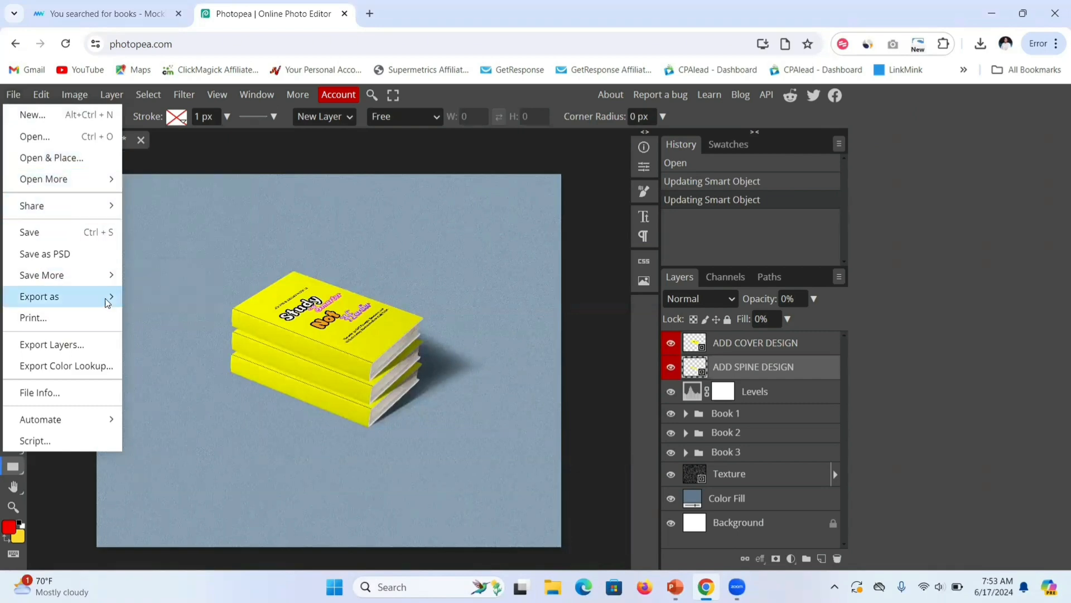
{"action": "mouse_move", "coordinate": [108, 302]}
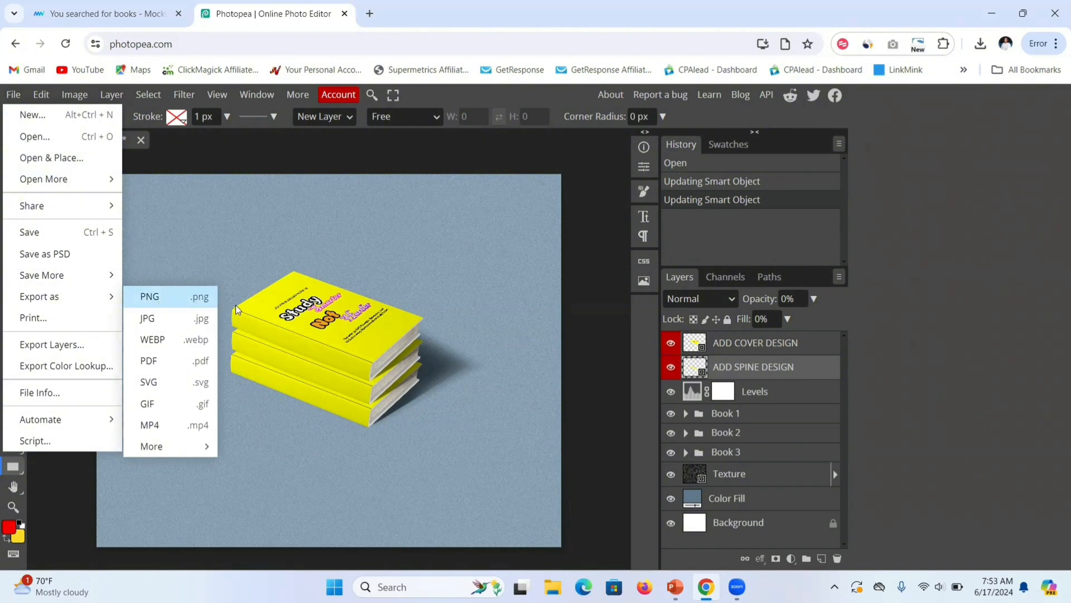
{"action": "left_click", "coordinate": [179, 304]}
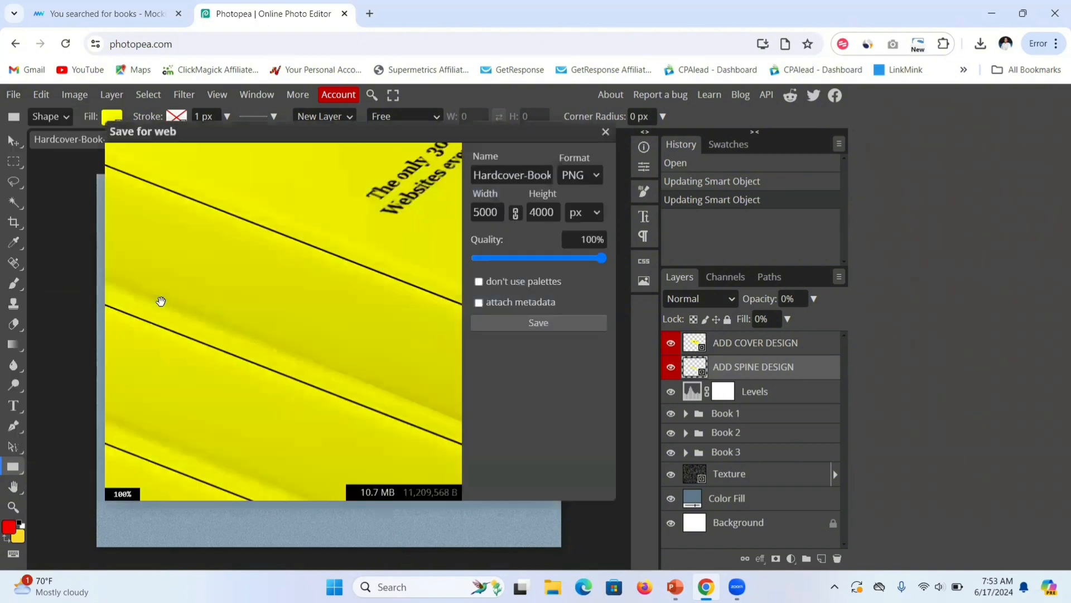
{"action": "left_click", "coordinate": [539, 324]}
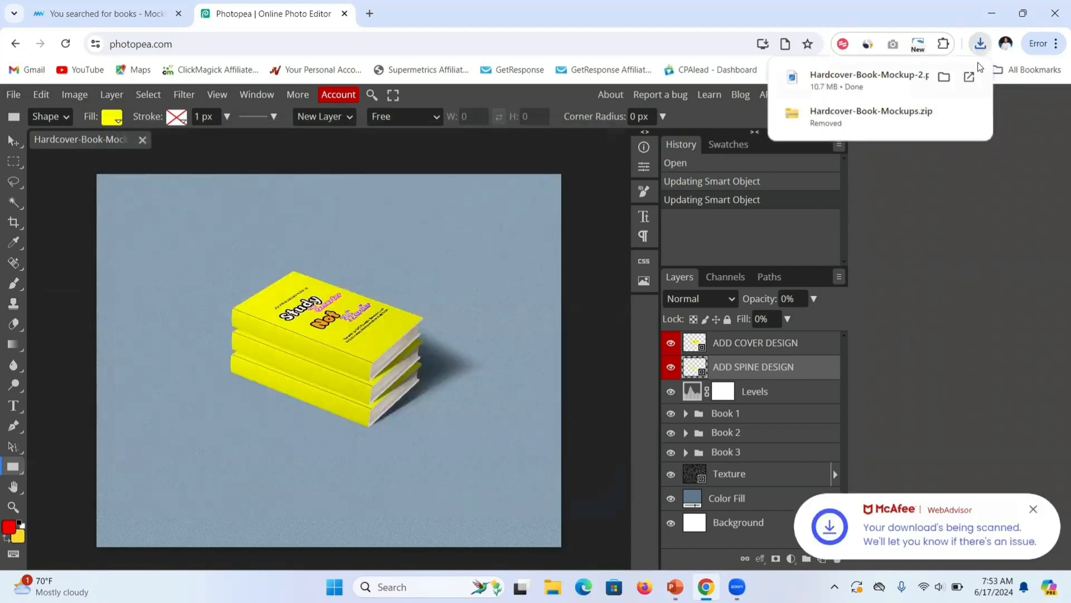
Move the exported Hardcover-Book-Mockup-2 PNG from the Downloads folder to the middle of the desktop
{"action": "left_click", "coordinate": [944, 82]}
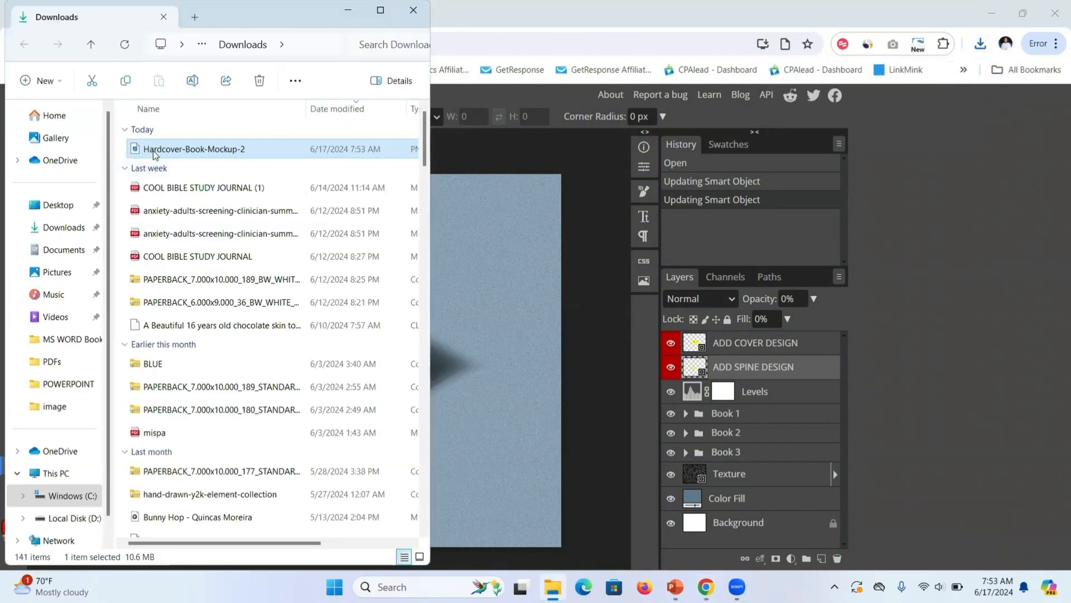
{"action": "left_click_drag", "start_coordinate": [154, 154], "coordinate": [79, 209]}
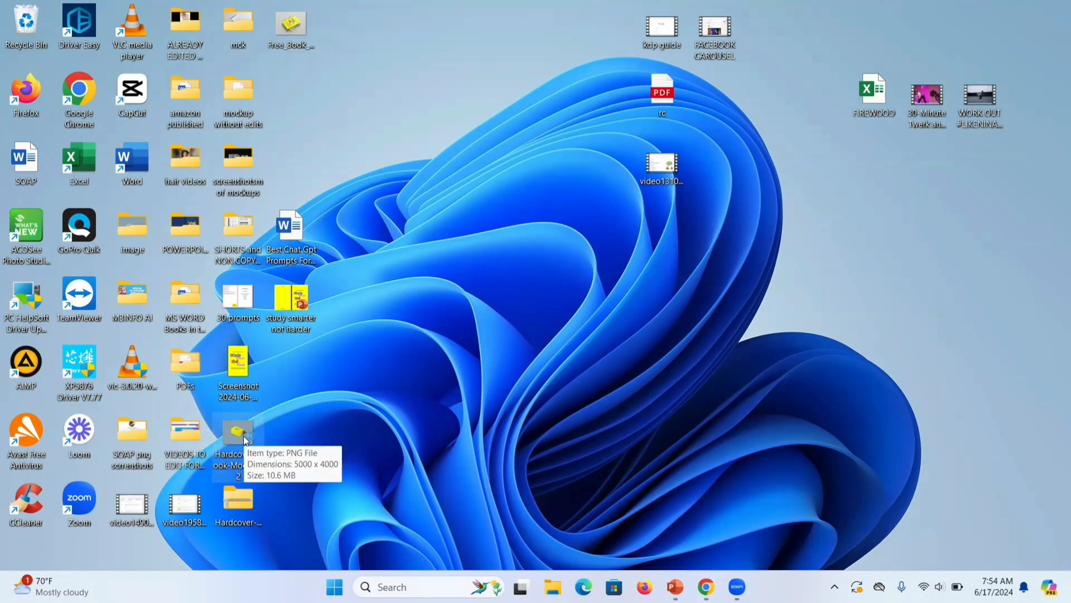
{"action": "left_click_drag", "start_coordinate": [240, 435], "coordinate": [455, 363]}
Open the exported Hardcover-Book-Mockup-2 image full size in the photo viewer, dismiss the backup offer and inspect the mockup up close
{"action": "double_click", "coordinate": [456, 363]}
{"action": "left_click", "coordinate": [744, 102]}
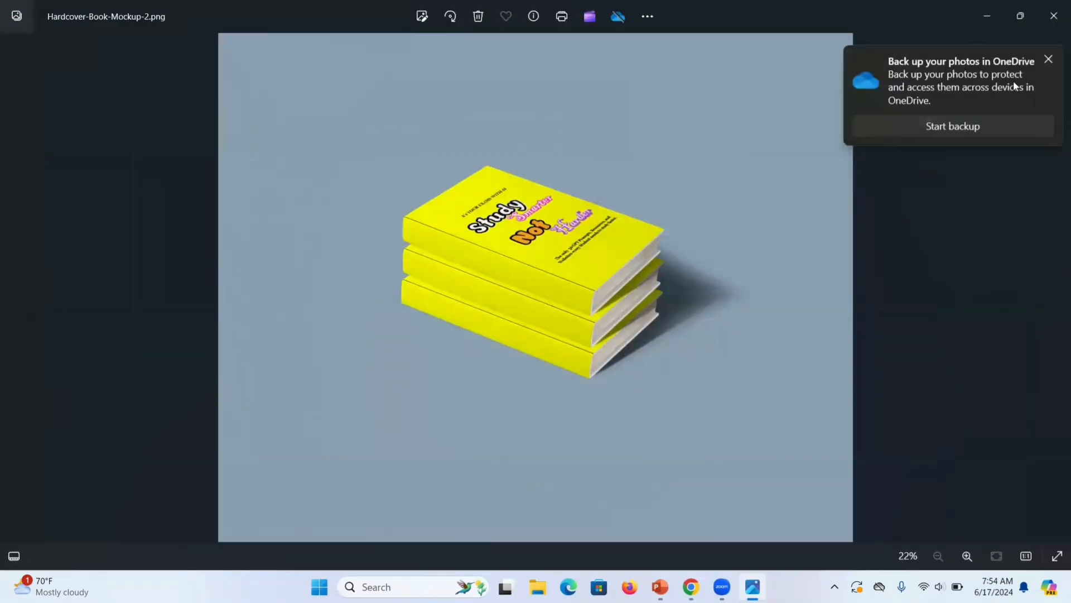
{"action": "left_click", "coordinate": [1049, 59]}
{"action": "left_click", "coordinate": [968, 556]}
{"action": "left_click_drag", "start_coordinate": [960, 269], "coordinate": [962, 466]}
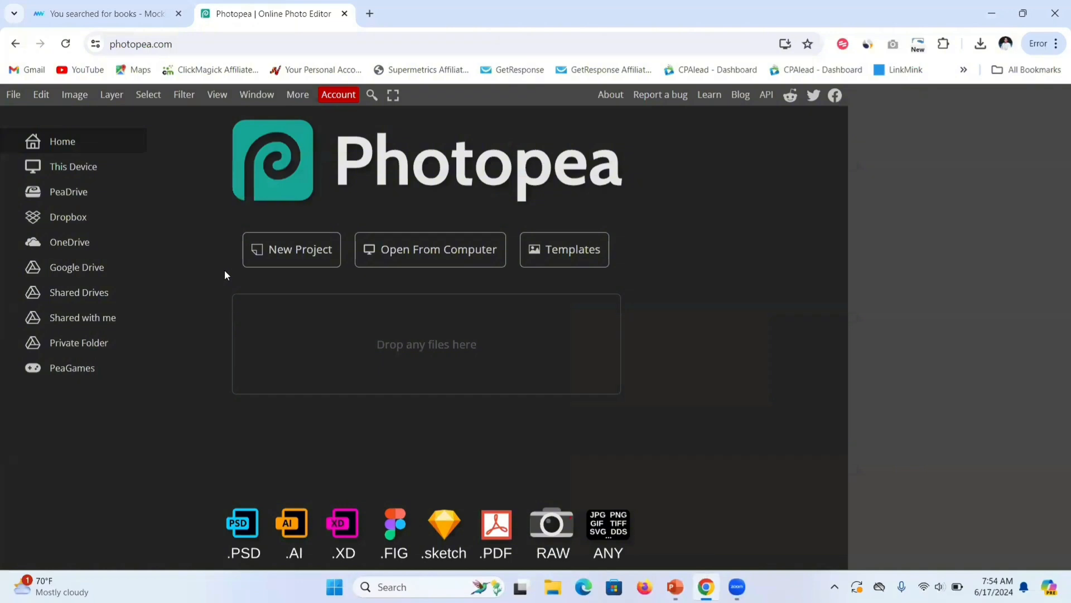
Switch to Photopea and open Free_Book_Mockup_4.psd from the desktop's image folder
{"action": "left_click", "coordinate": [422, 256]}
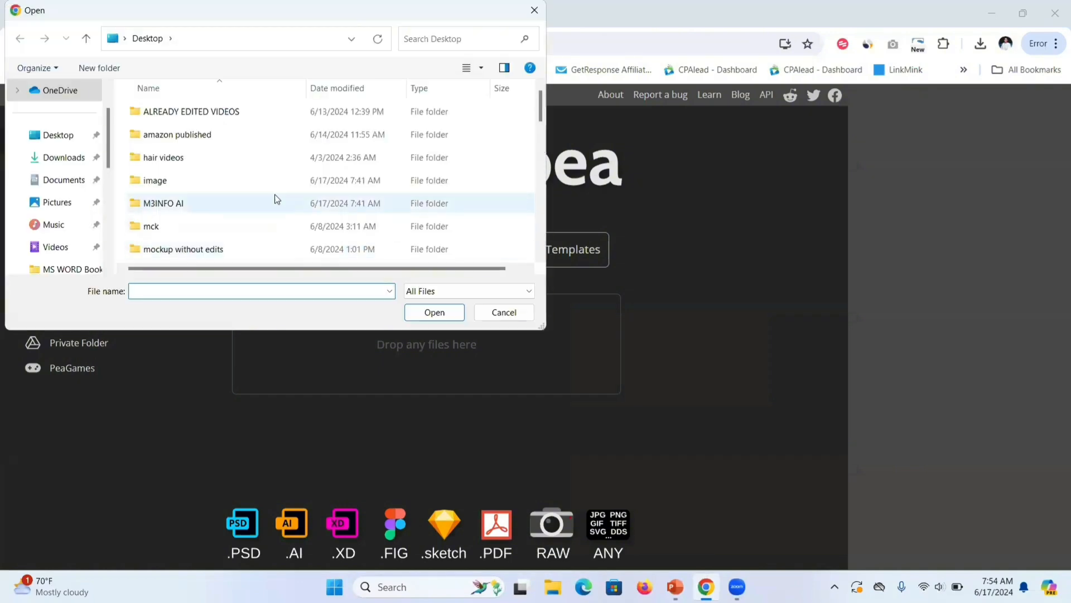
{"action": "double_click", "coordinate": [164, 182]}
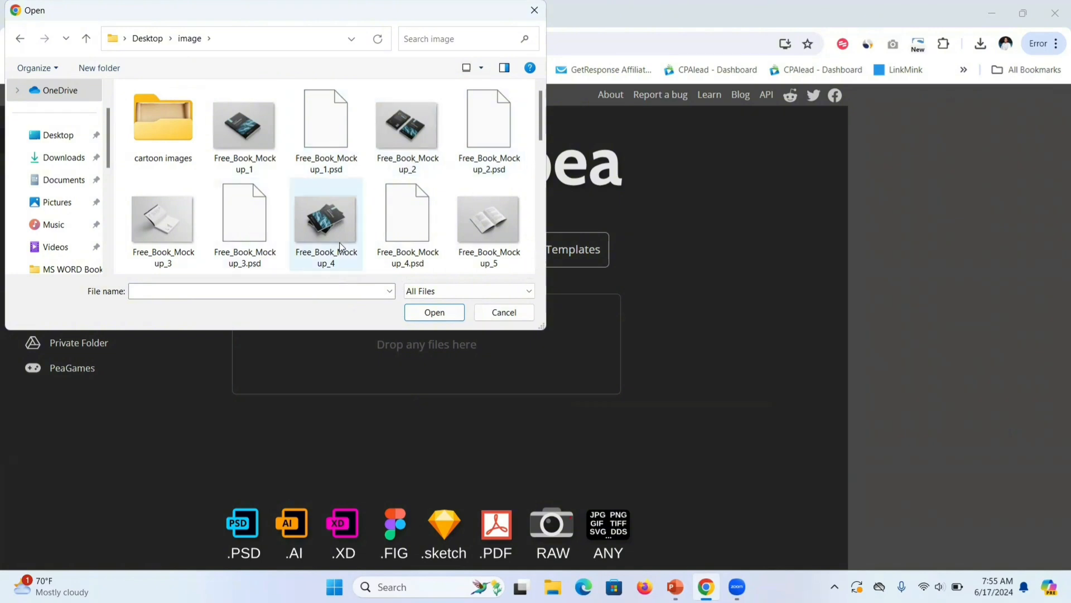
{"action": "left_click", "coordinate": [416, 237]}
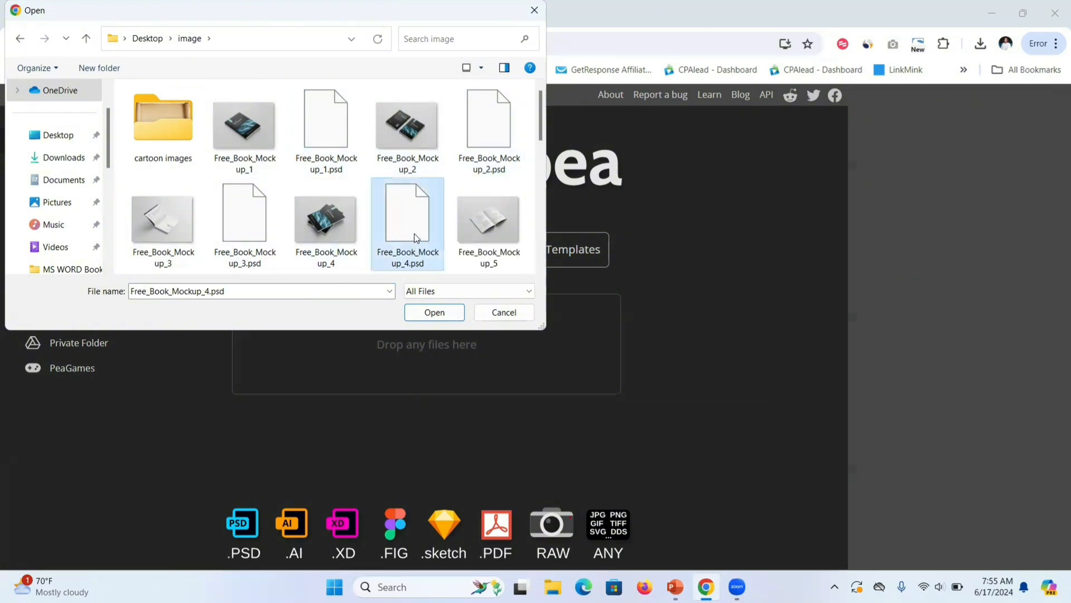
{"action": "left_click", "coordinate": [436, 314]}
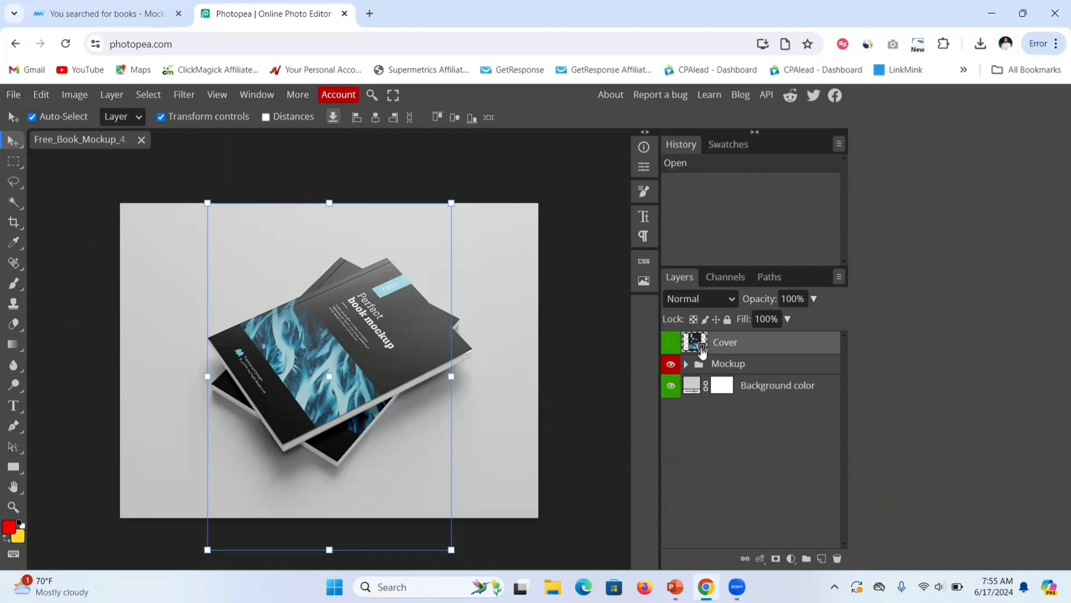
{"action": "double_click", "coordinate": [696, 342]}
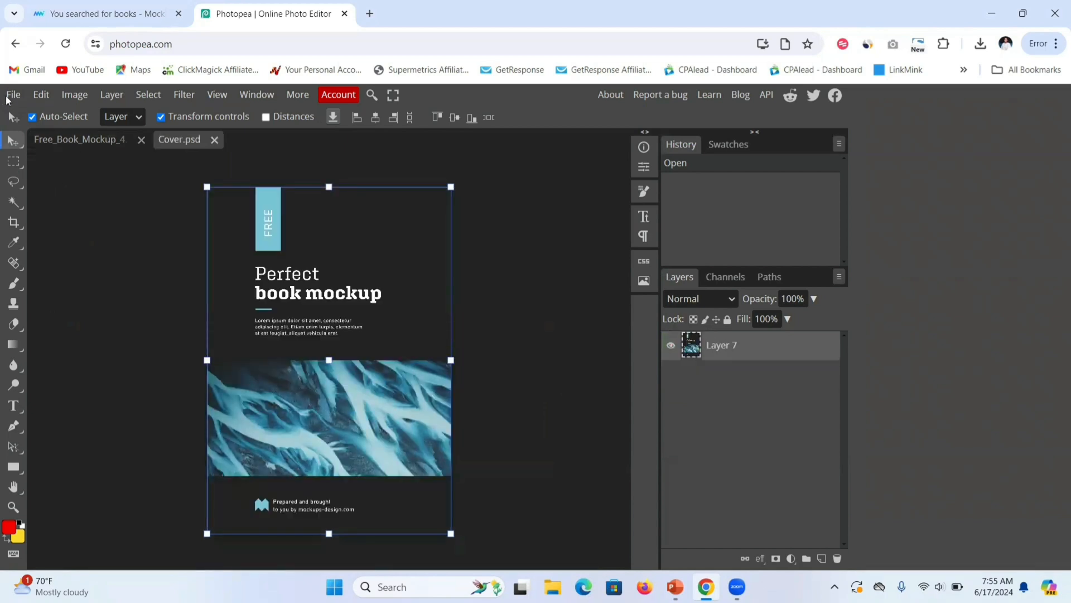
{"action": "left_click", "coordinate": [10, 95]}
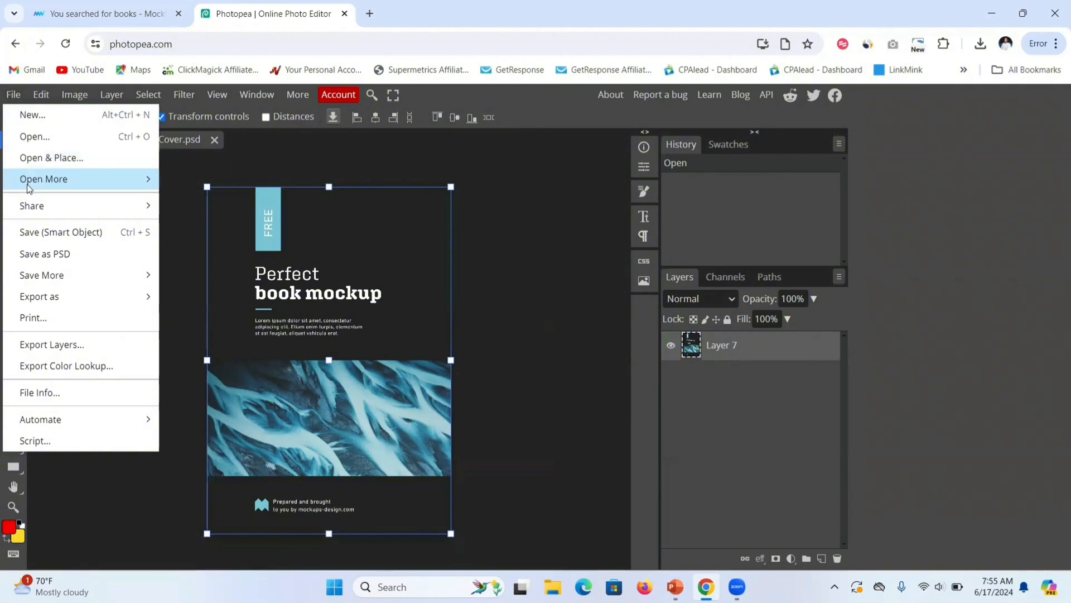
{"action": "left_click", "coordinate": [81, 159]}
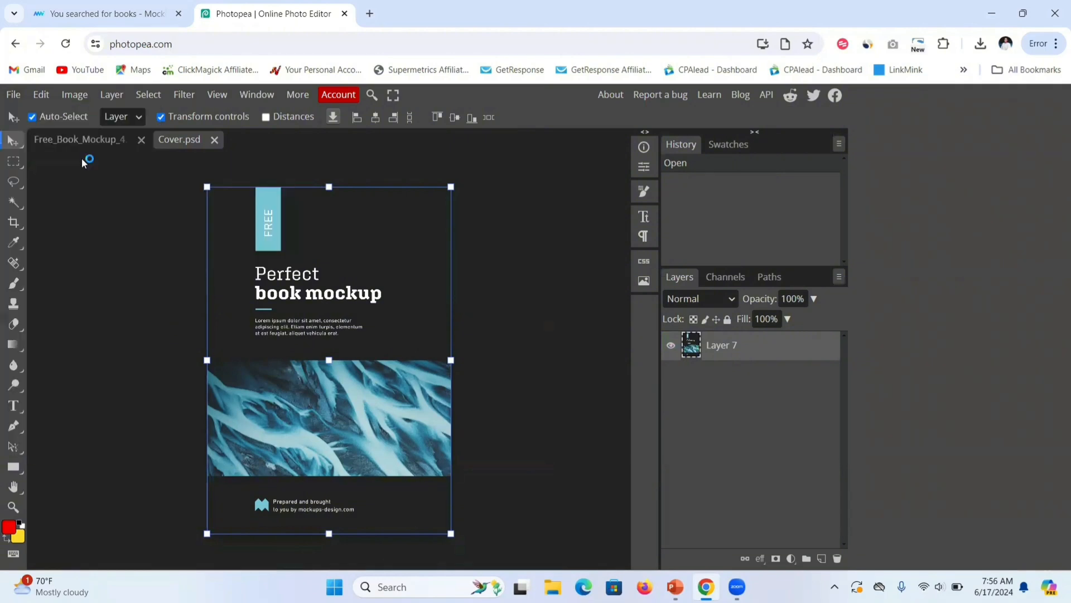
{"action": "left_click", "coordinate": [240, 189]}
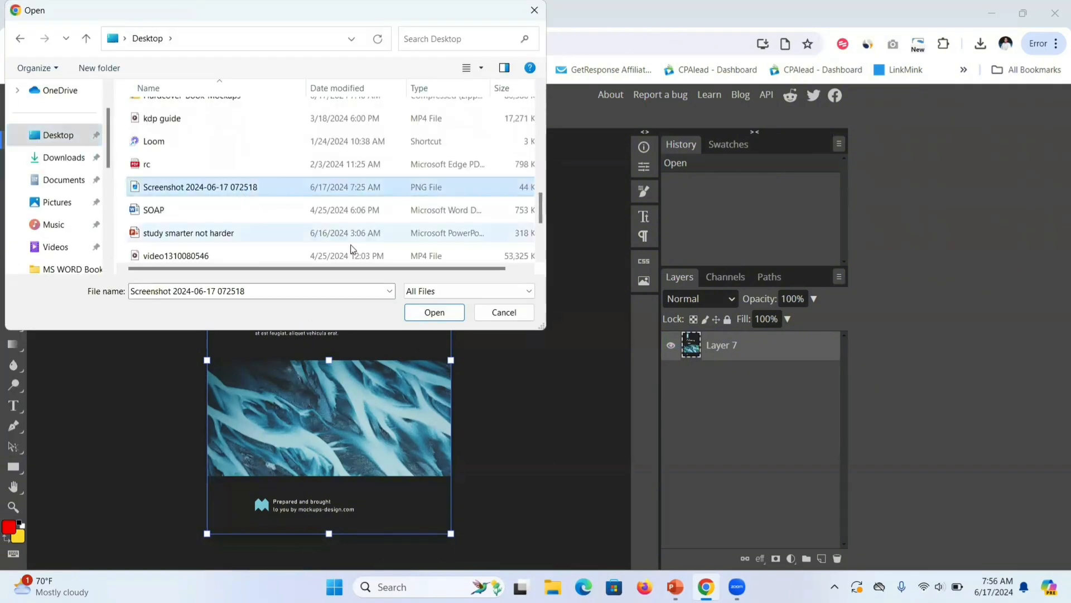
{"action": "left_click", "coordinate": [434, 312]}
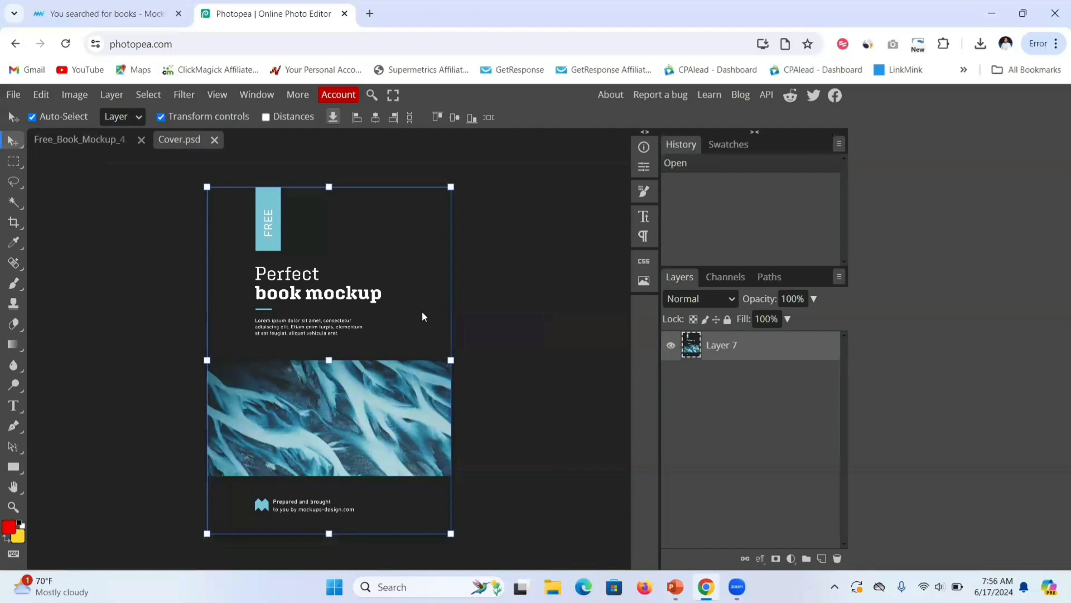
Save the Cover smart object with the placed yellow cover and close Cover.psd
{"action": "left_click", "coordinate": [13, 95]}
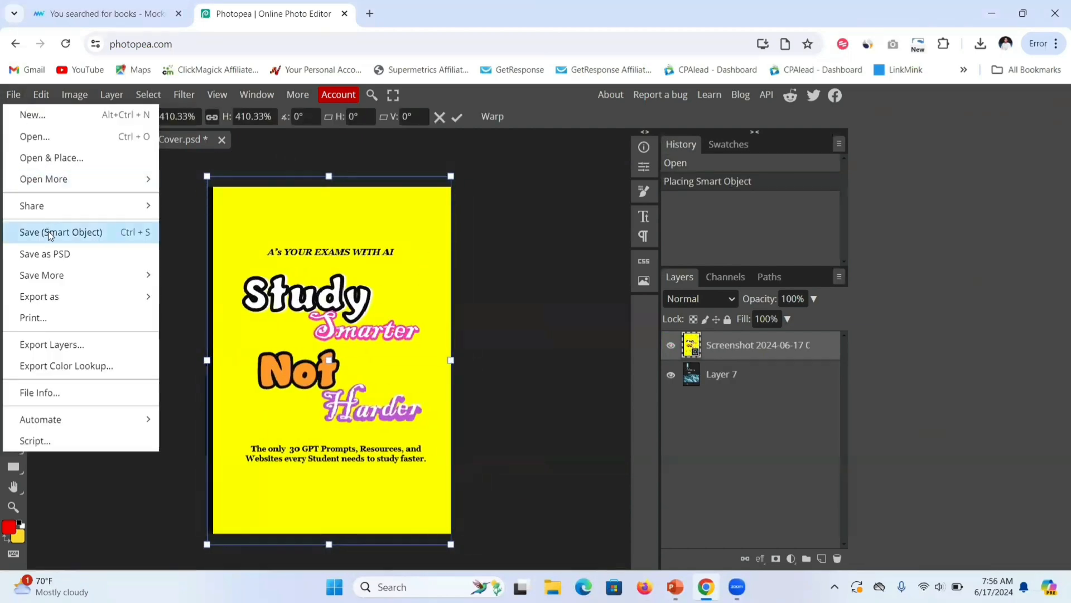
{"action": "left_click", "coordinate": [129, 233]}
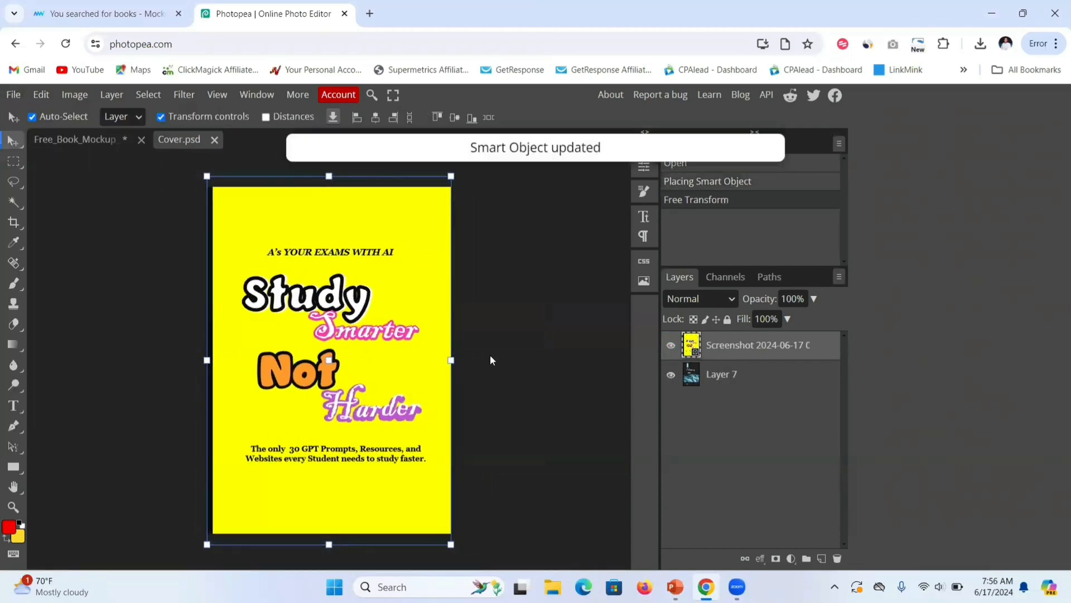
{"action": "left_click", "coordinate": [214, 139]}
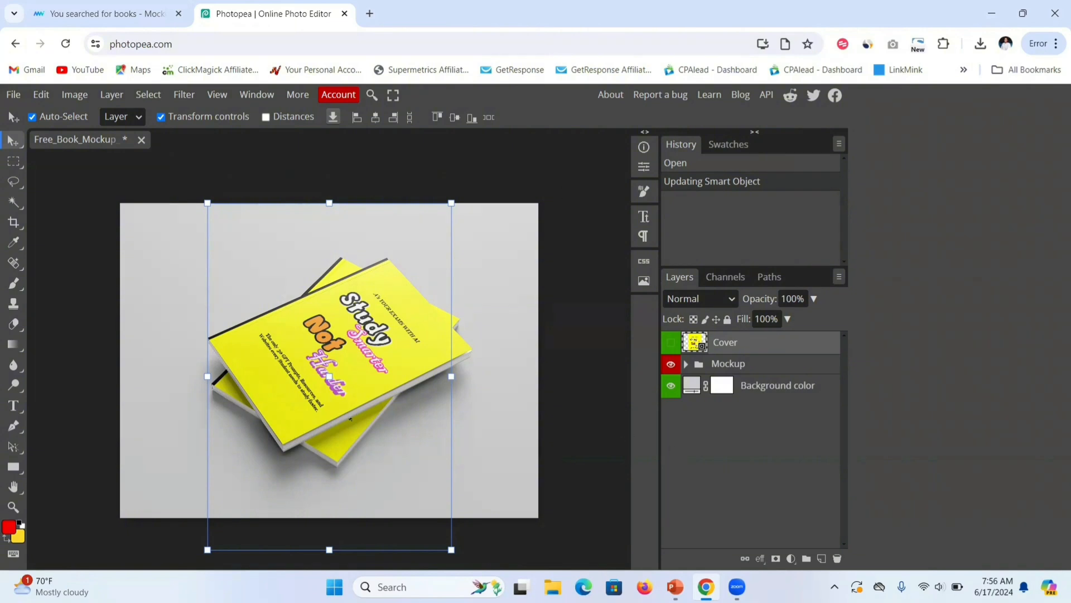
Export the Free_Book_Mockup_4 mockup as a PNG and show the browser's recent downloads
{"action": "left_click", "coordinate": [12, 94]}
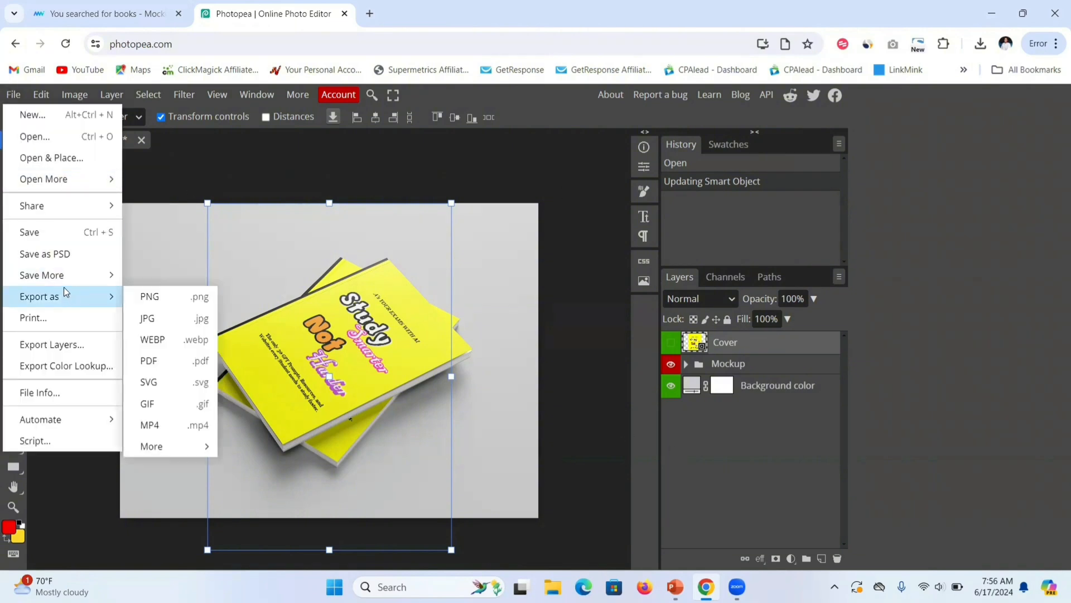
{"action": "mouse_move", "coordinate": [118, 302]}
{"action": "left_click", "coordinate": [159, 300]}
{"action": "left_click", "coordinate": [539, 321]}
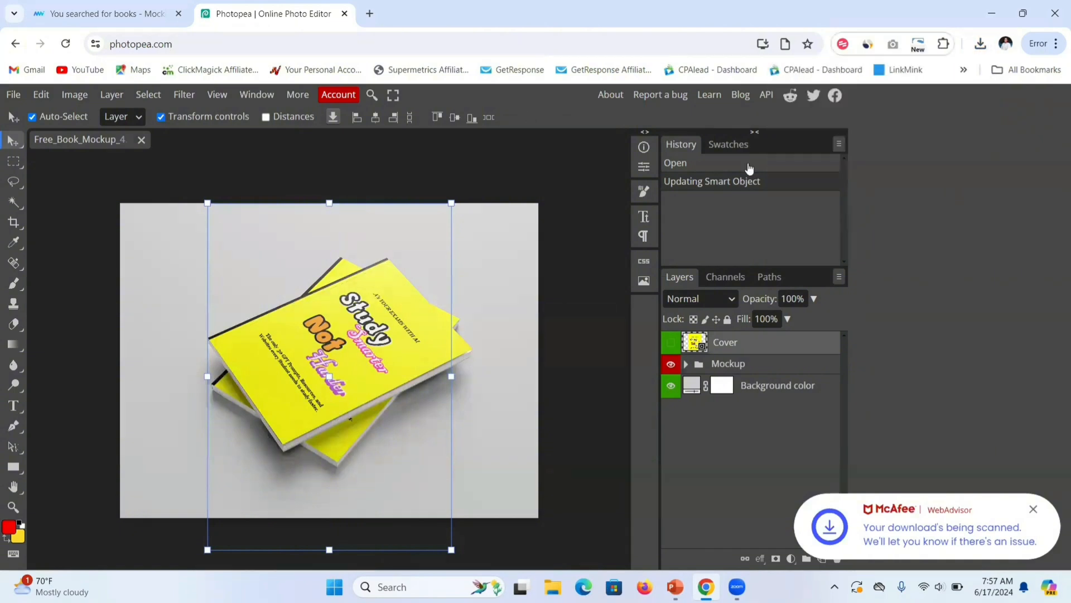
{"action": "left_click", "coordinate": [980, 43]}
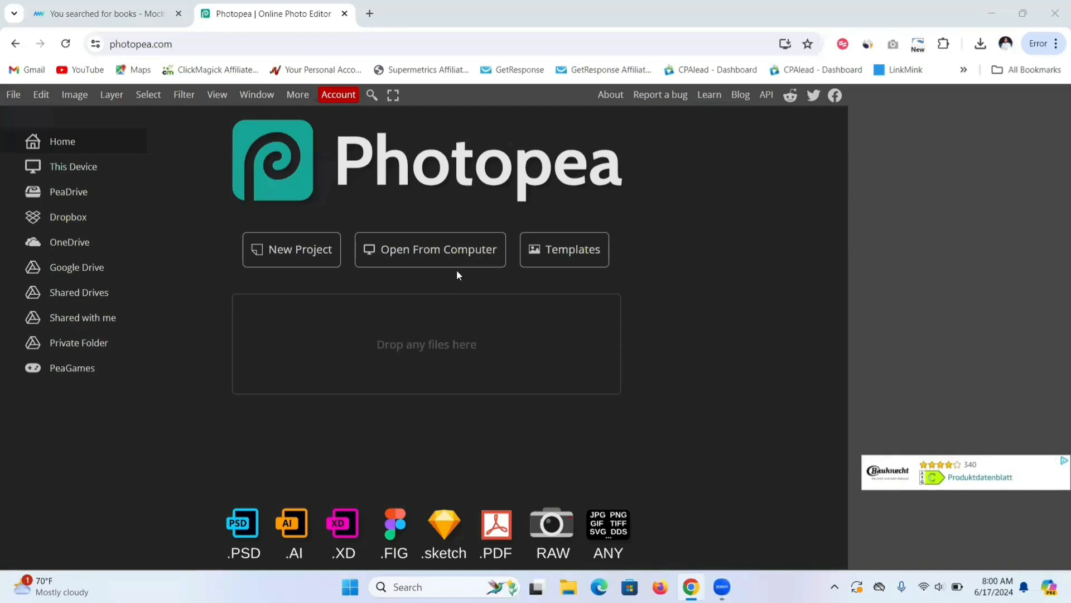
Open Free_Book_Mockup_5.psd from the desktop's image folder
{"action": "left_click", "coordinate": [428, 248]}
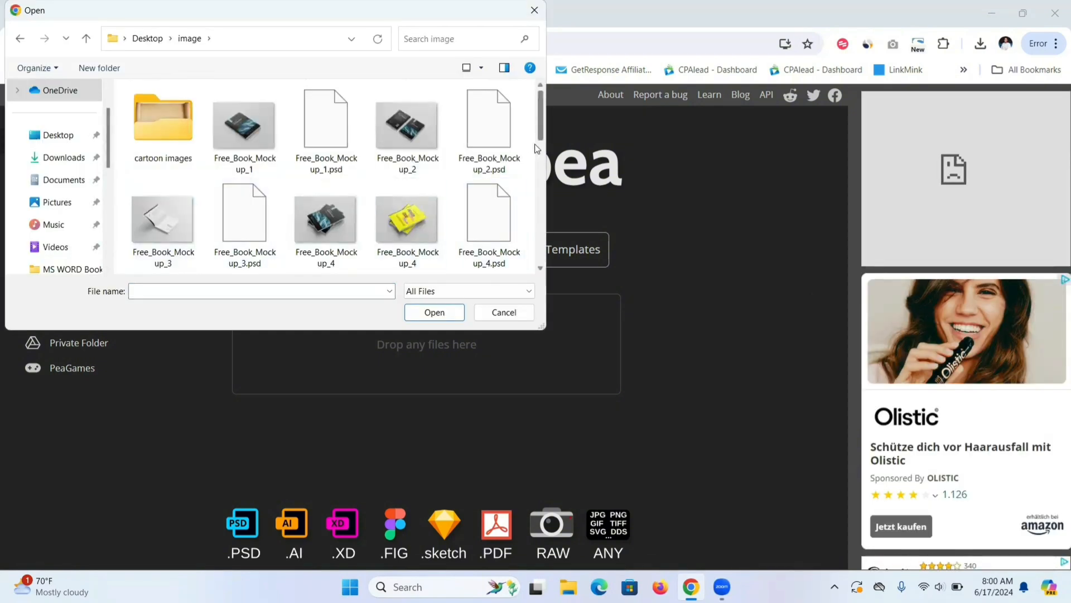
{"action": "left_click_drag", "start_coordinate": [537, 126], "coordinate": [534, 158]}
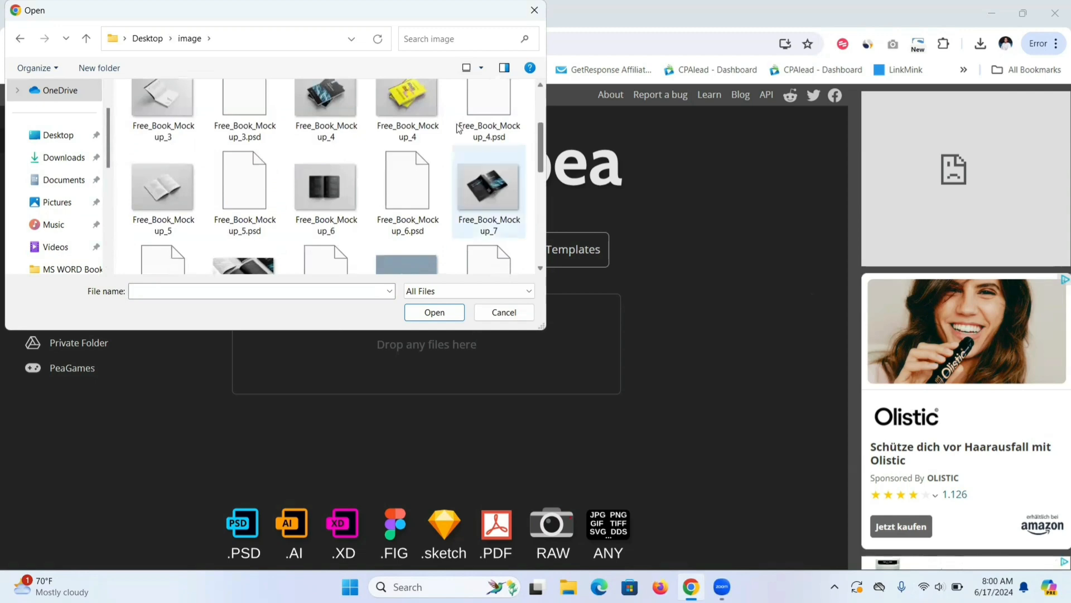
{"action": "left_click", "coordinate": [146, 196]}
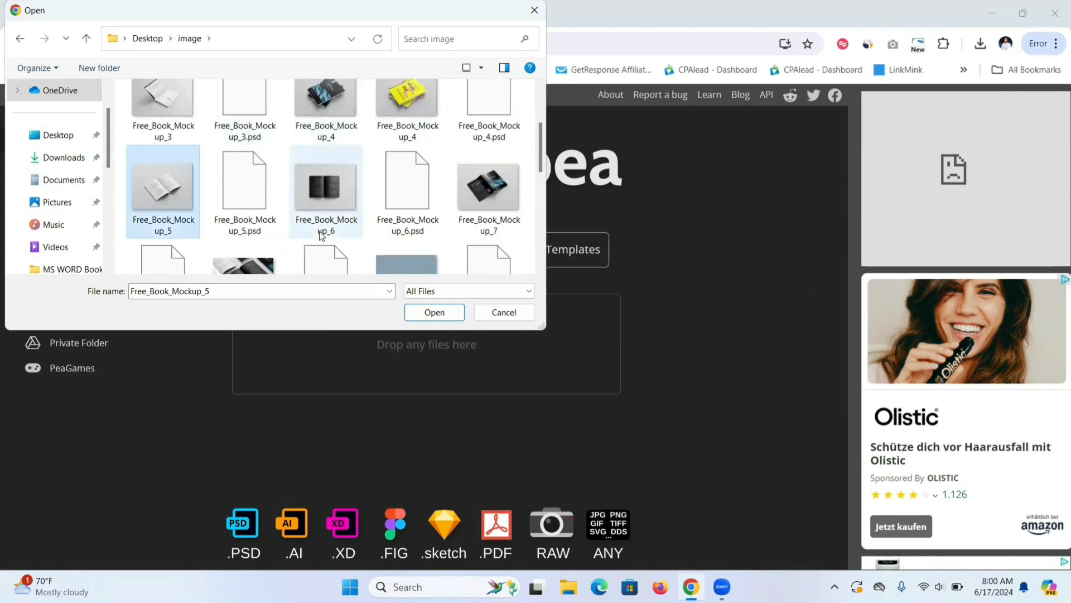
{"action": "left_click", "coordinate": [237, 186]}
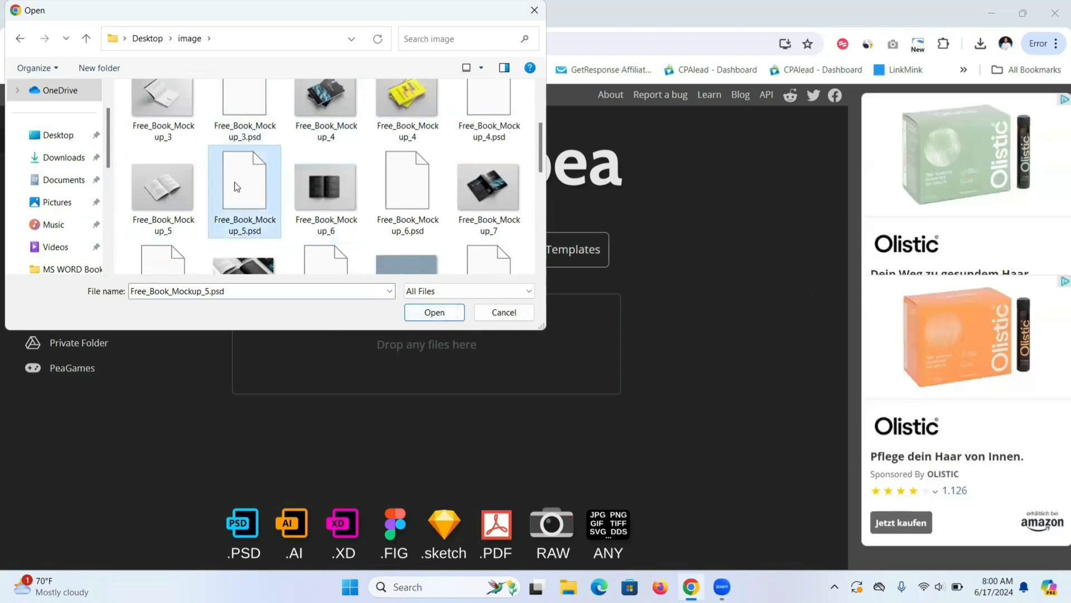
{"action": "left_click", "coordinate": [443, 313]}
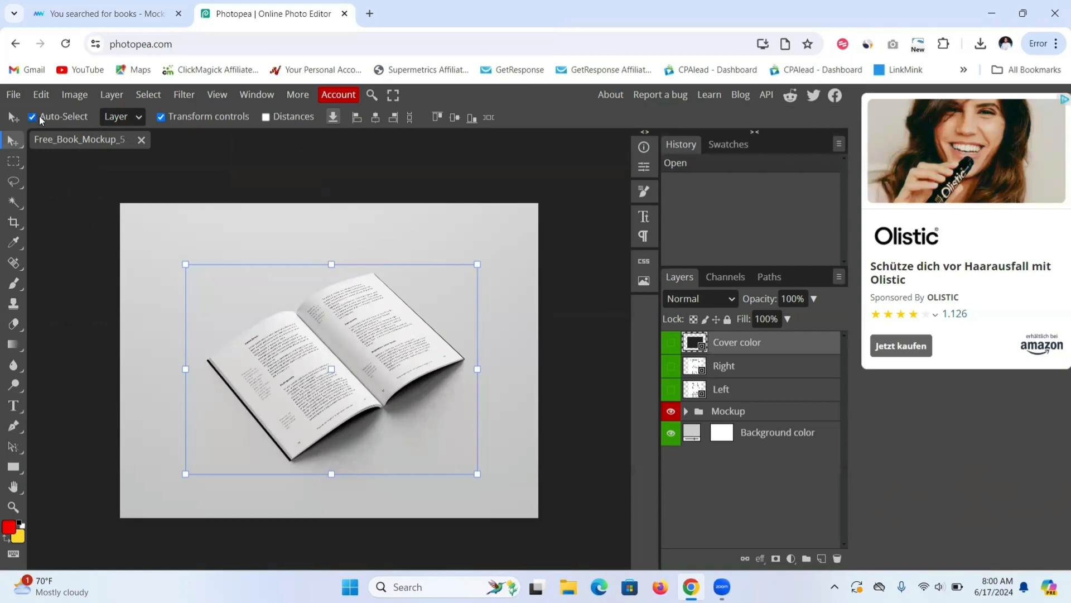
Open the Left page smart object and place image 1 from the desktop into it
{"action": "left_click", "coordinate": [701, 395]}
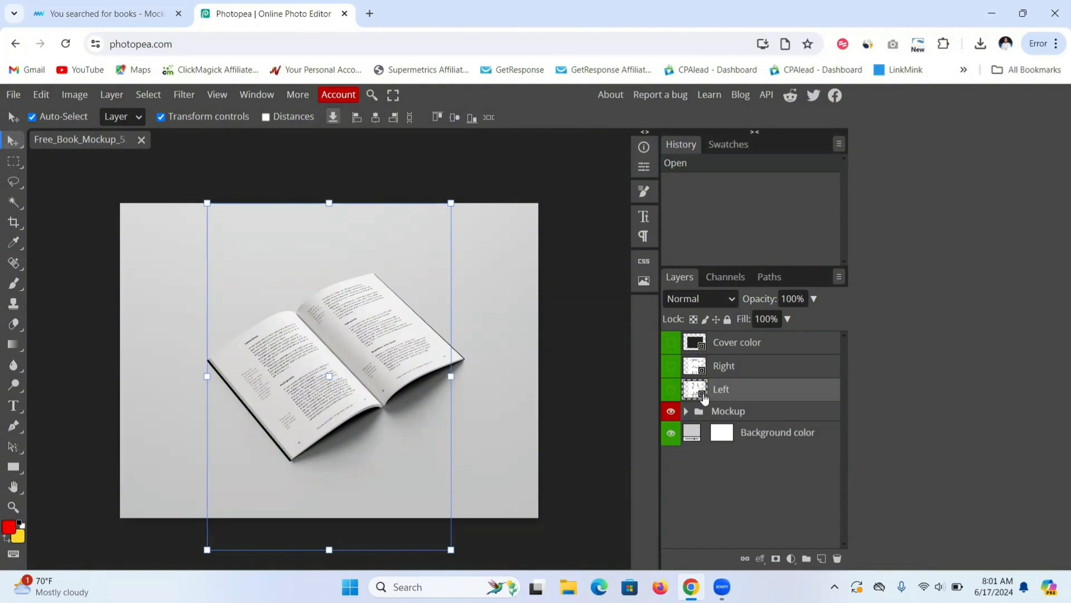
{"action": "double_click", "coordinate": [704, 394]}
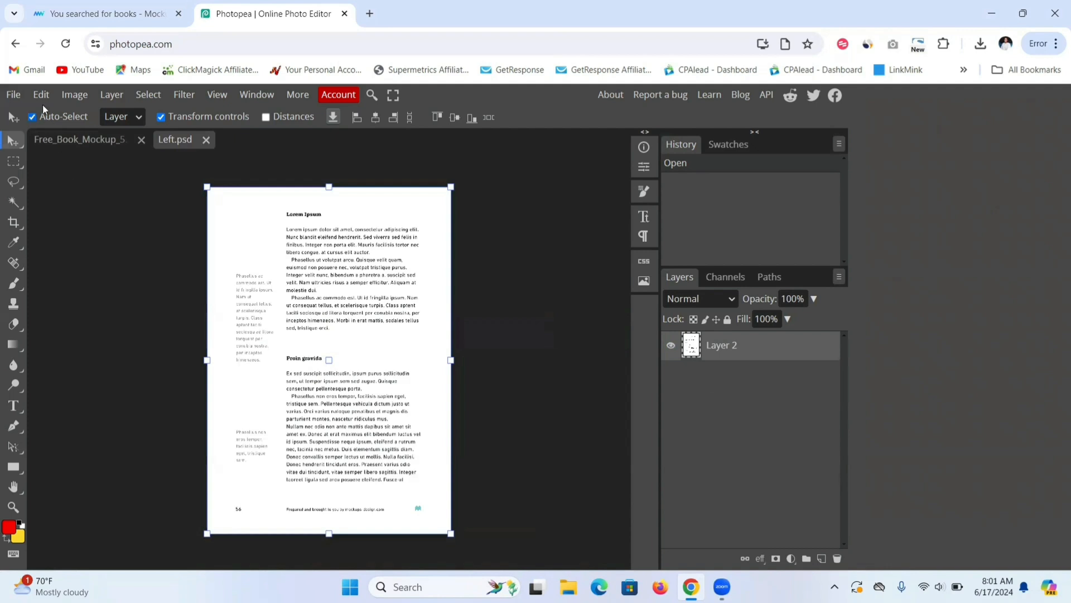
{"action": "left_click", "coordinate": [22, 93]}
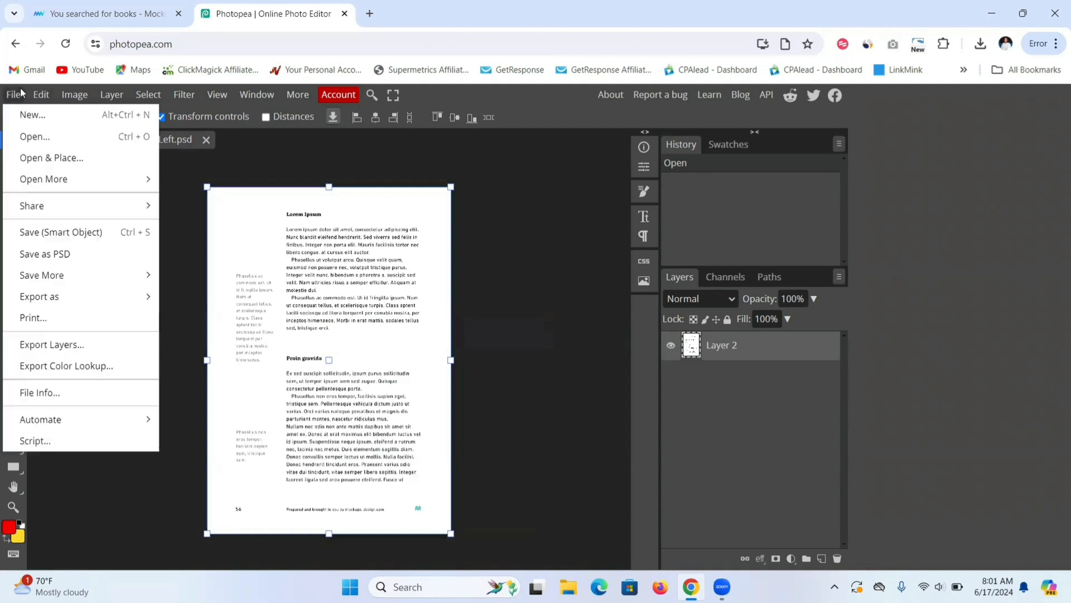
{"action": "left_click", "coordinate": [54, 159]}
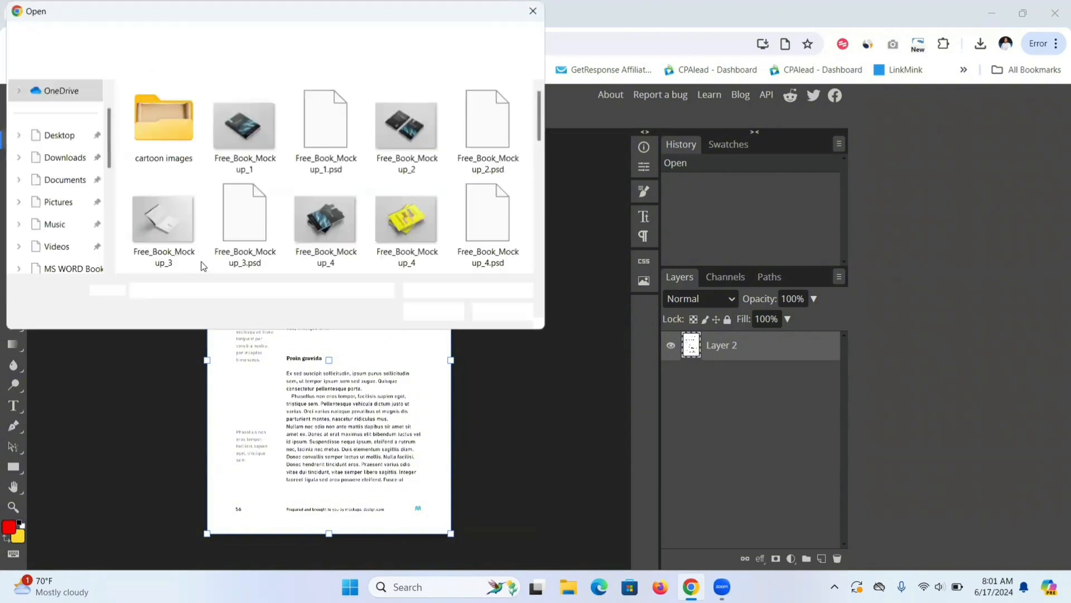
{"action": "left_click", "coordinate": [62, 135]}
{"action": "scroll", "coordinate": [541, 123], "scroll_direction": "down", "scroll_amount": 10}
{"action": "left_click", "coordinate": [217, 171]}
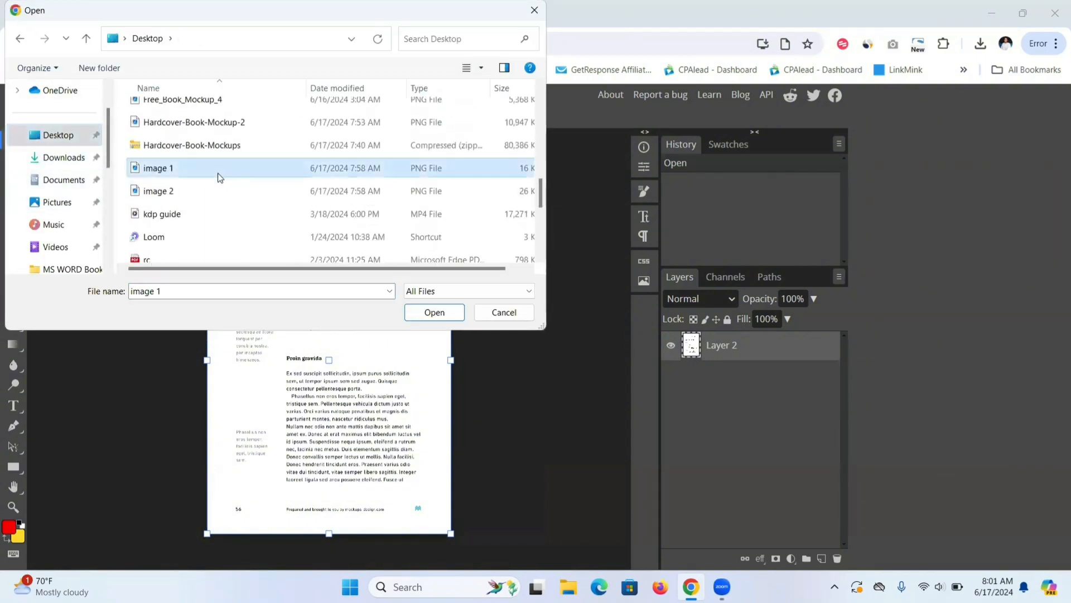
{"action": "left_click", "coordinate": [434, 313]}
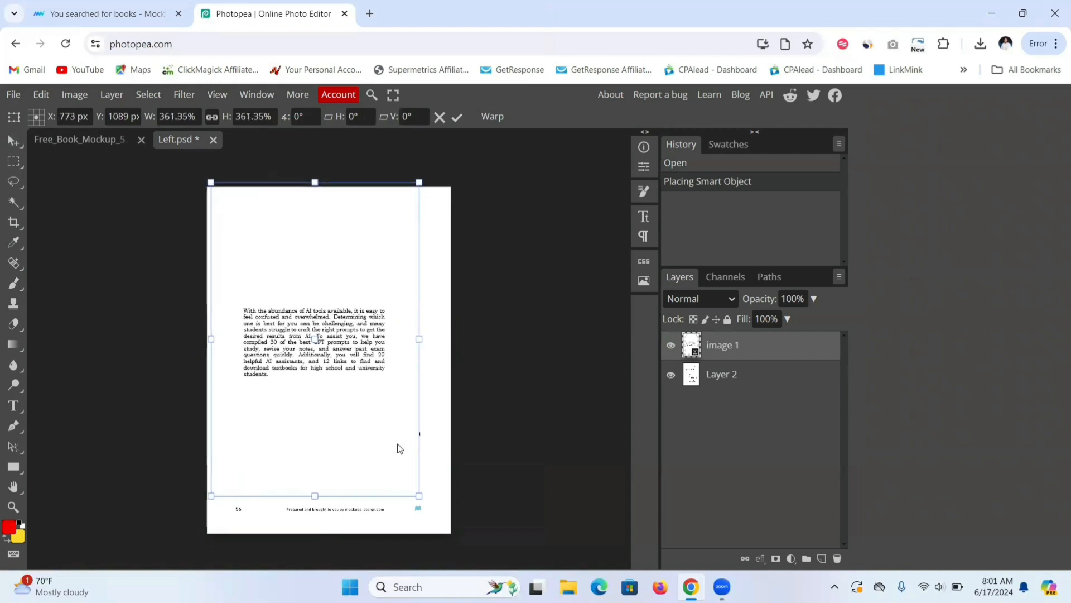
Enlarge the placed image 1 to about 423% so that it covers the entire left page
{"action": "left_click_drag", "start_coordinate": [425, 479], "coordinate": [421, 480]}
{"action": "left_click_drag", "start_coordinate": [447, 362], "coordinate": [451, 363]}
{"action": "left_click_drag", "start_coordinate": [328, 180], "coordinate": [328, 186]}
{"action": "left_click_drag", "start_coordinate": [209, 366], "coordinate": [206, 366]}
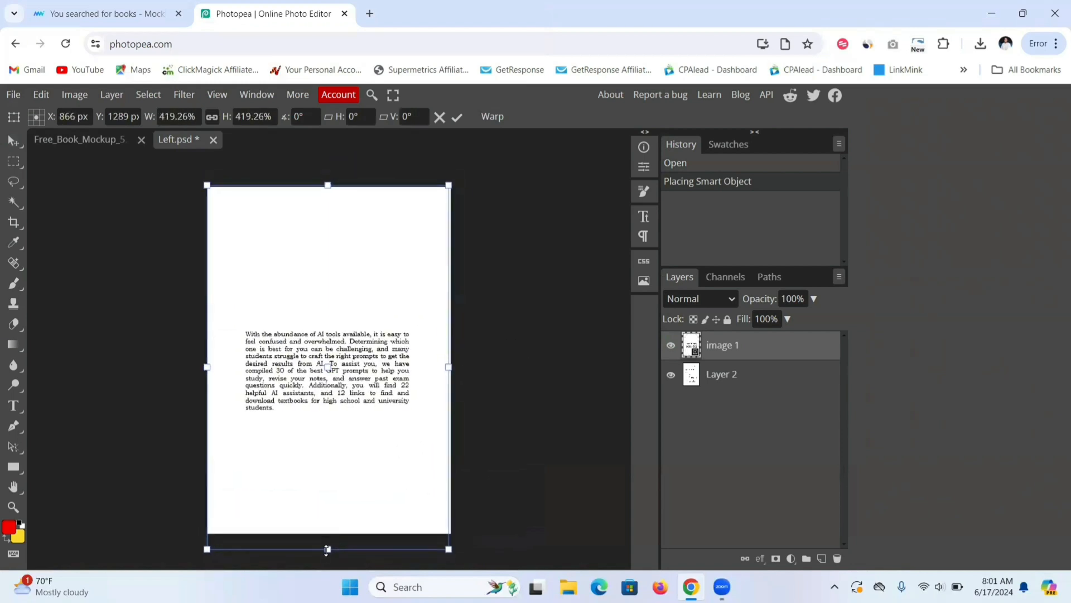
{"action": "left_click_drag", "start_coordinate": [327, 549], "coordinate": [327, 534]}
{"action": "left_click_drag", "start_coordinate": [209, 359], "coordinate": [207, 359]}
Save the Left smart object with its new page and close Left.psd
{"action": "left_click", "coordinate": [13, 97]}
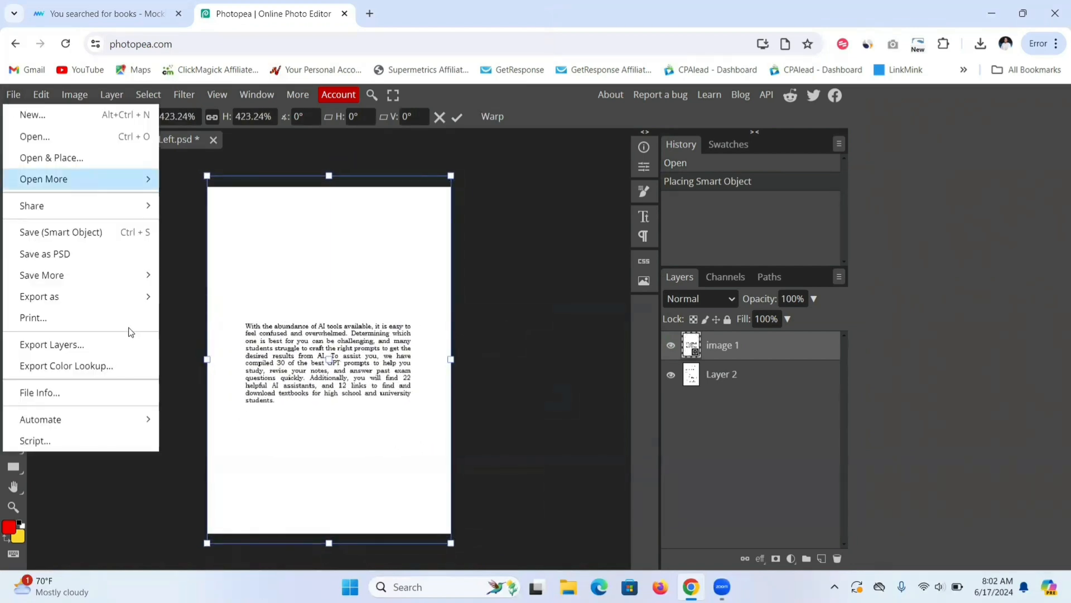
{"action": "left_click", "coordinate": [79, 236]}
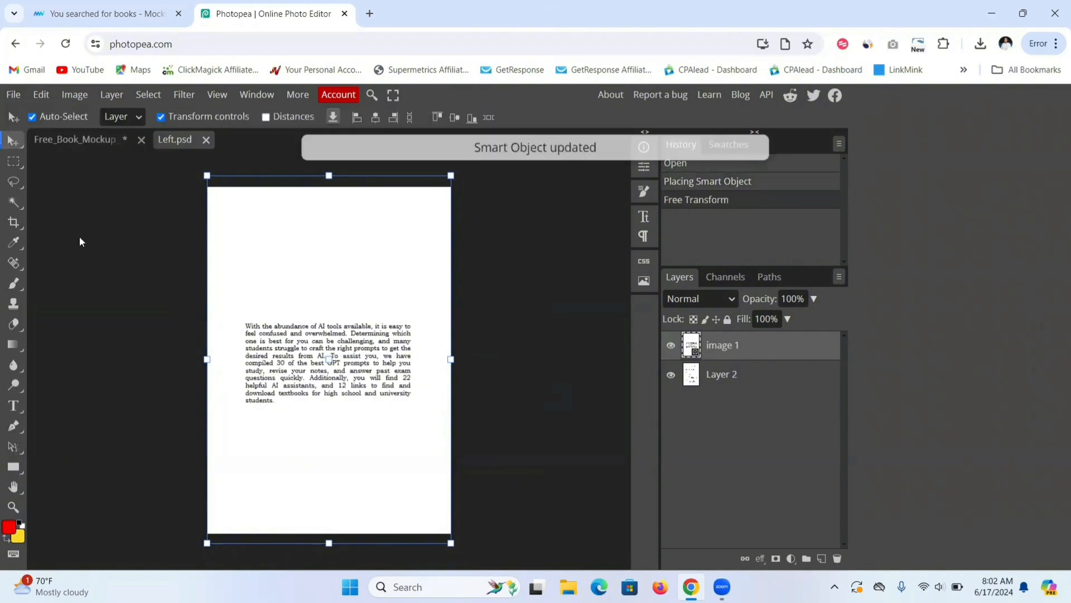
{"action": "left_click", "coordinate": [208, 142]}
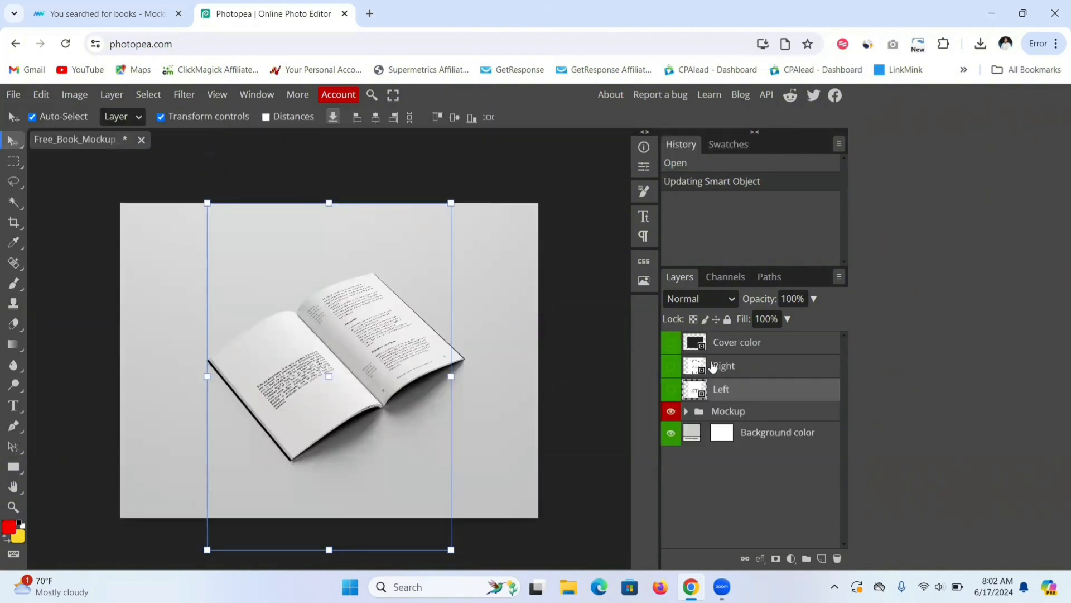
Open the Right page smart object and place image 2 from the desktop into it
{"action": "left_click", "coordinate": [433, 303]}
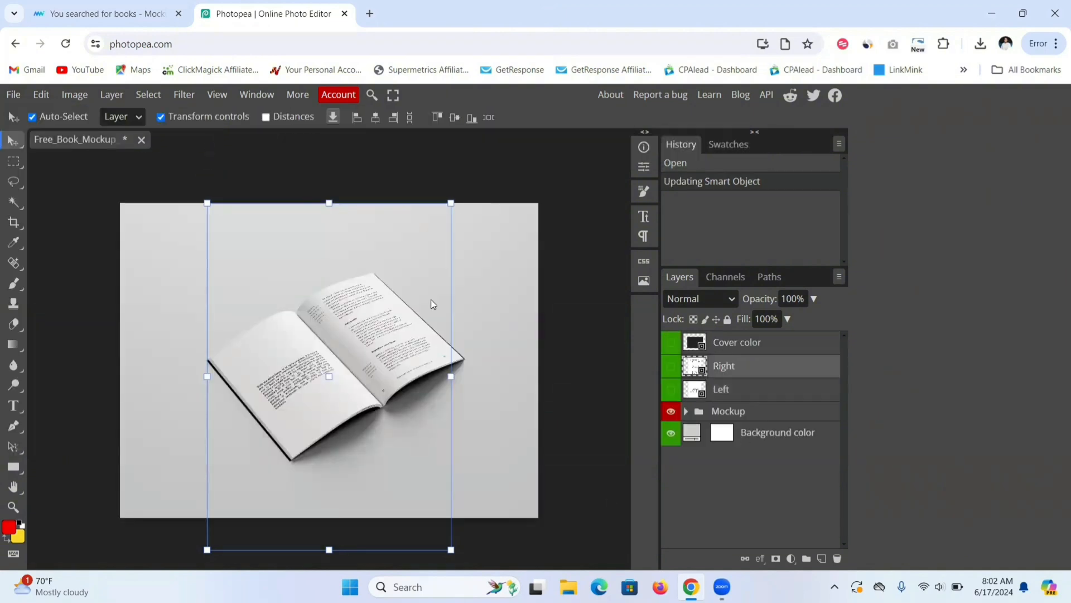
{"action": "double_click", "coordinate": [701, 370]}
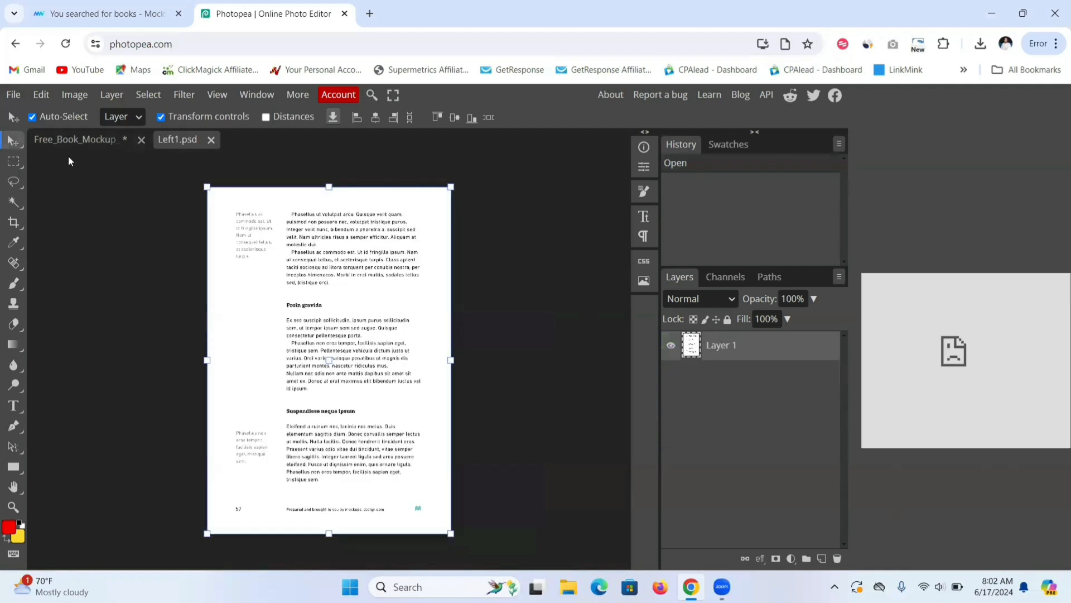
{"action": "left_click", "coordinate": [13, 95]}
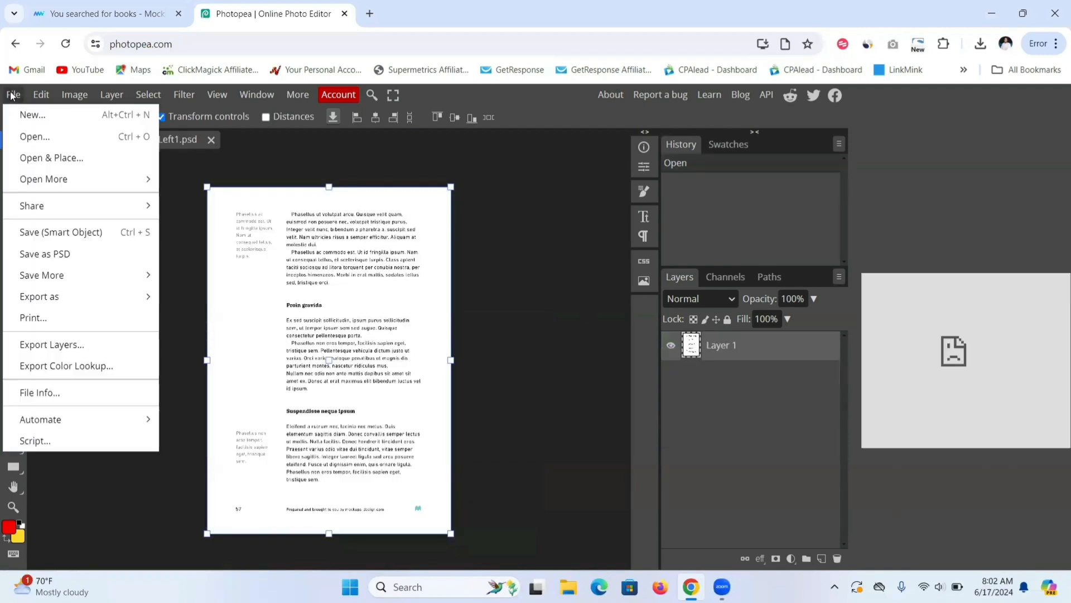
{"action": "left_click", "coordinate": [49, 160]}
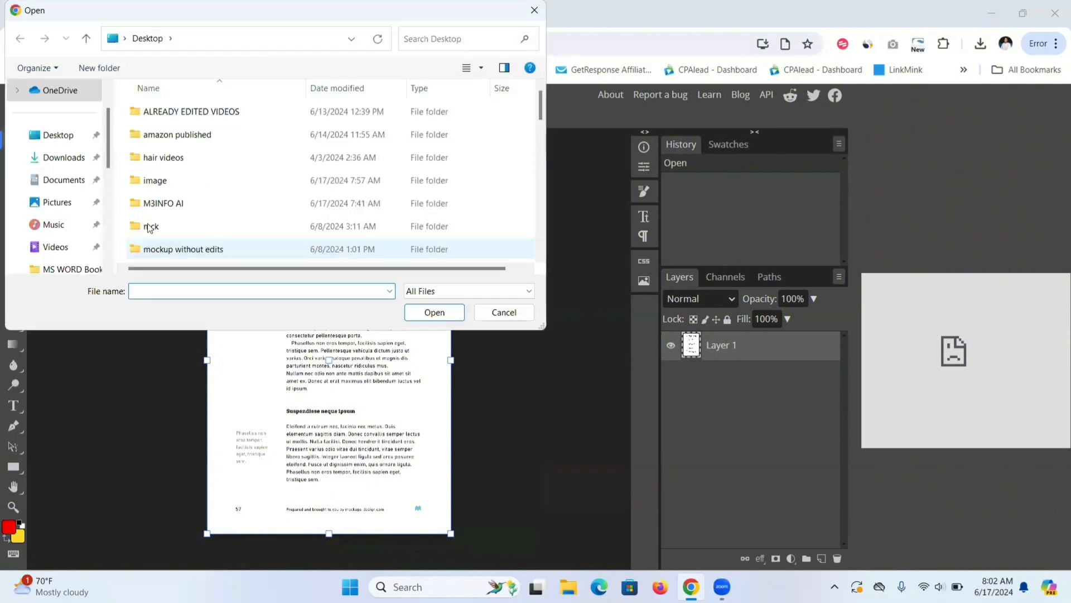
{"action": "scroll", "coordinate": [536, 168], "scroll_direction": "down", "scroll_amount": 10}
{"action": "double_click", "coordinate": [159, 189]}
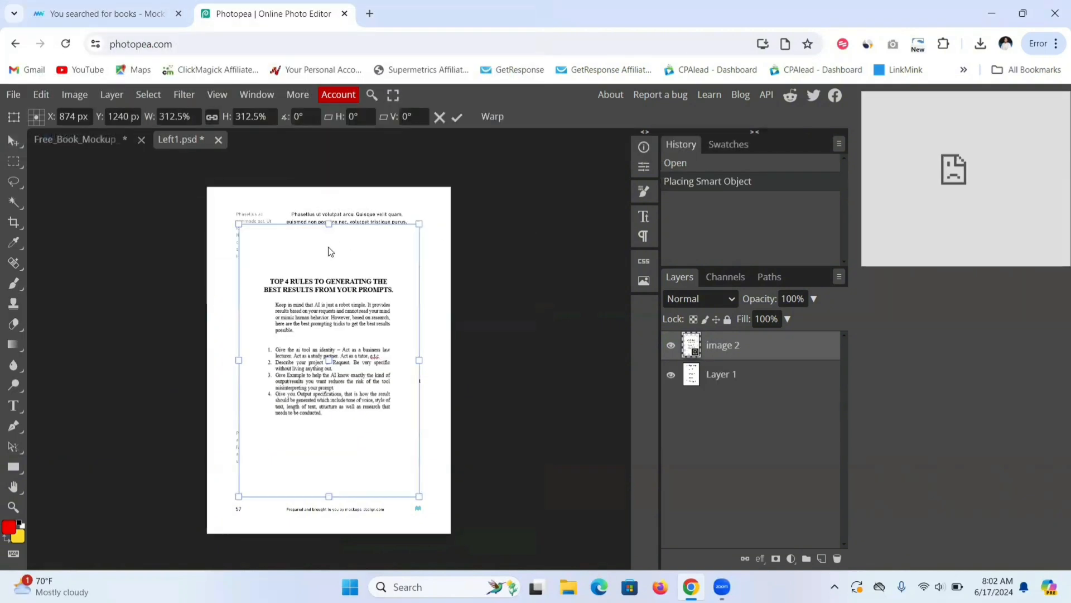
Enlarge the placed image 2 to about 422% so that it covers the entire right page
{"action": "left_click_drag", "start_coordinate": [227, 214], "coordinate": [197, 190]}
{"action": "left_click_drag", "start_coordinate": [418, 494], "coordinate": [461, 534]}
{"action": "left_click_drag", "start_coordinate": [214, 365], "coordinate": [208, 365]}
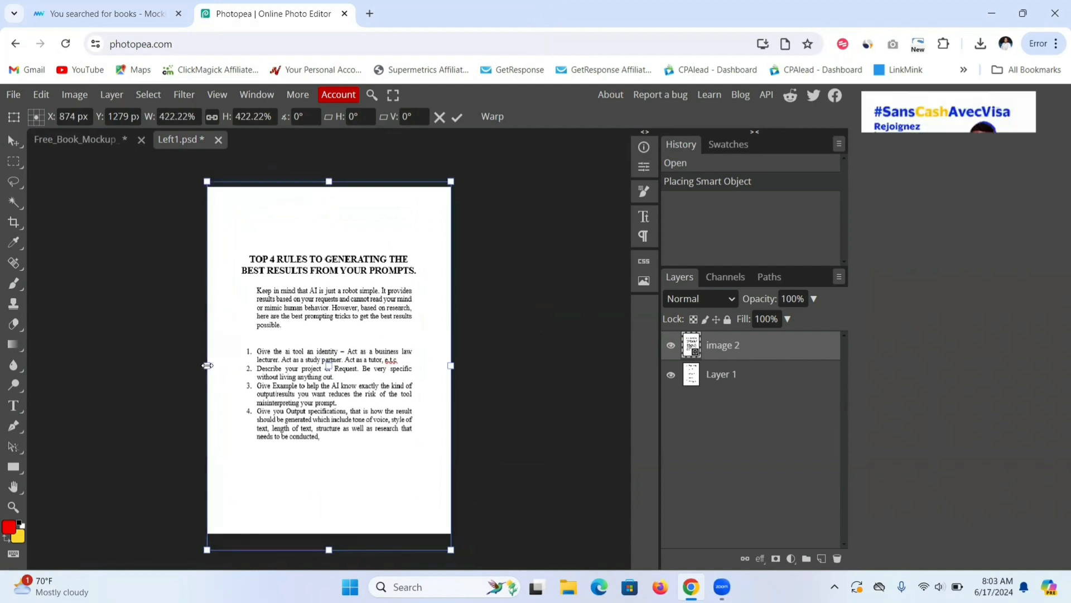
Save the Right smart object with its new page and close Left1.psd
{"action": "left_click", "coordinate": [14, 95]}
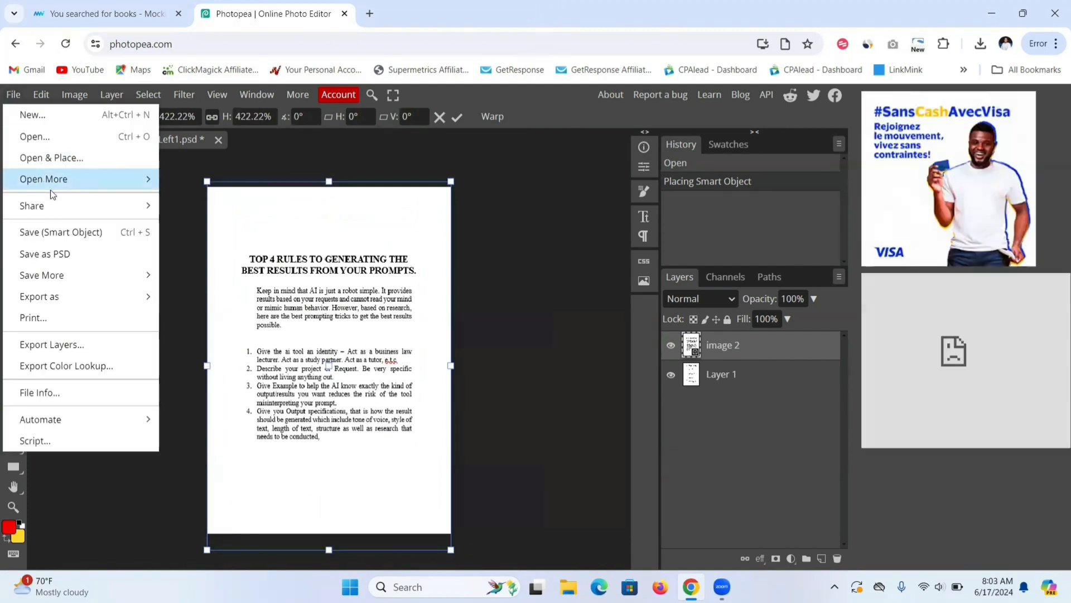
{"action": "left_click", "coordinate": [85, 236]}
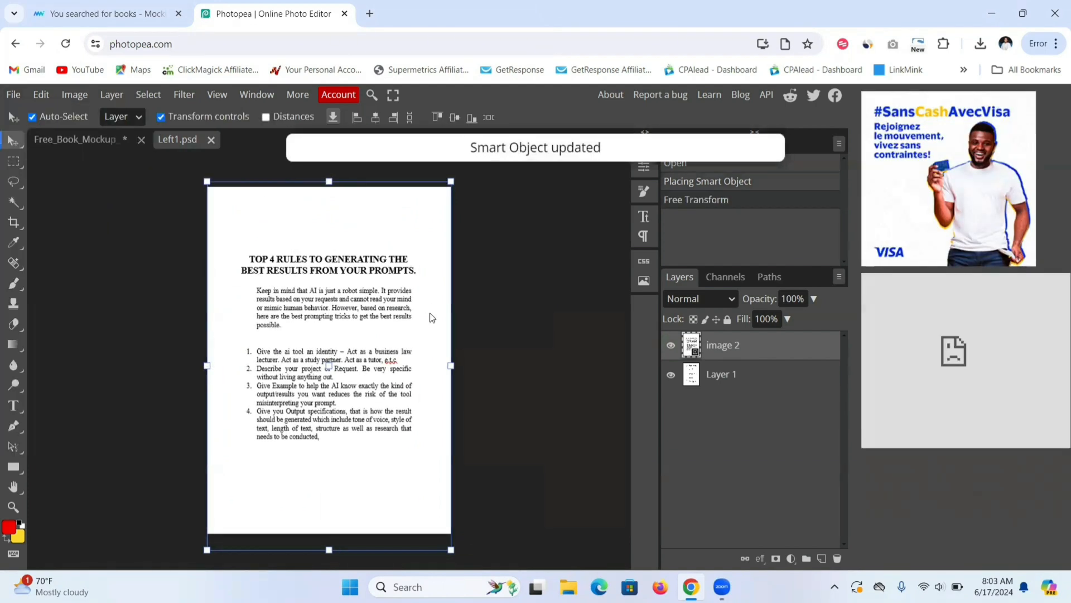
{"action": "left_click", "coordinate": [211, 140]}
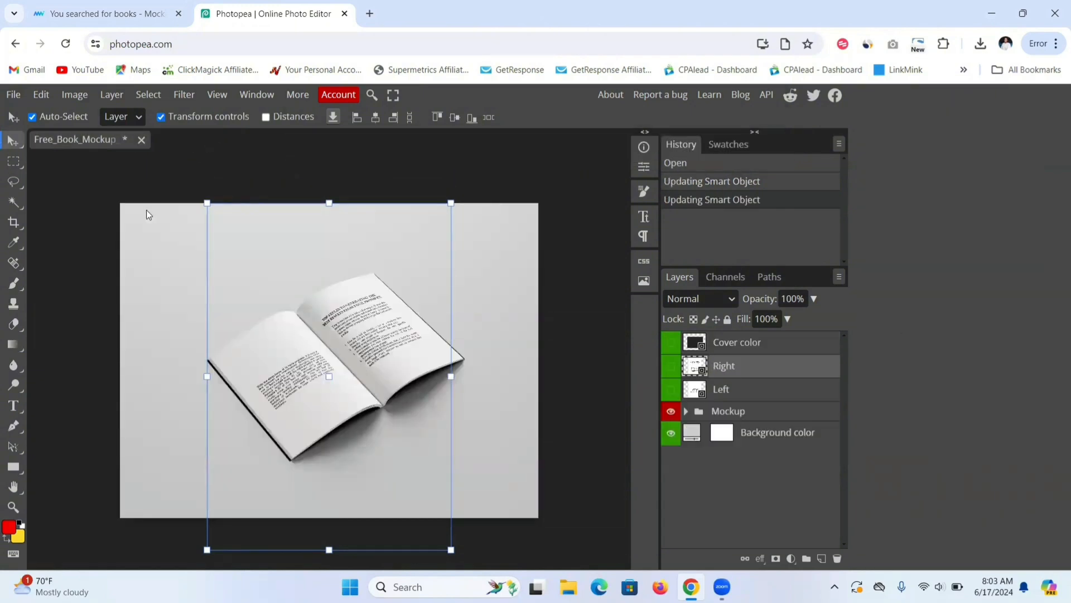
Export the open-book mockup as a PNG at 3000 × 2250 px and 100% quality
{"action": "left_click", "coordinate": [13, 95]}
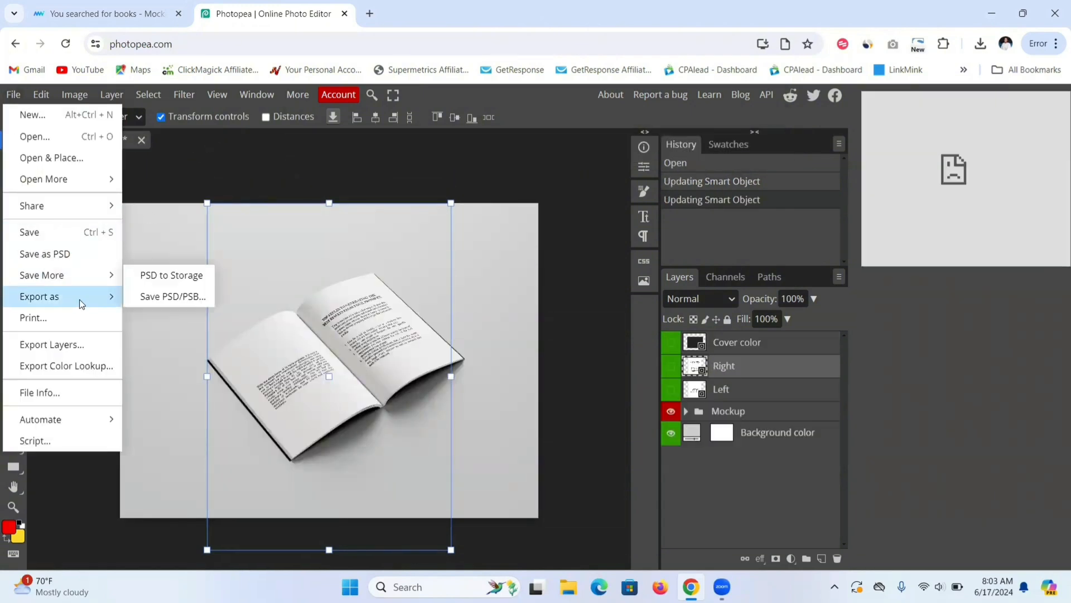
{"action": "mouse_move", "coordinate": [79, 299]}
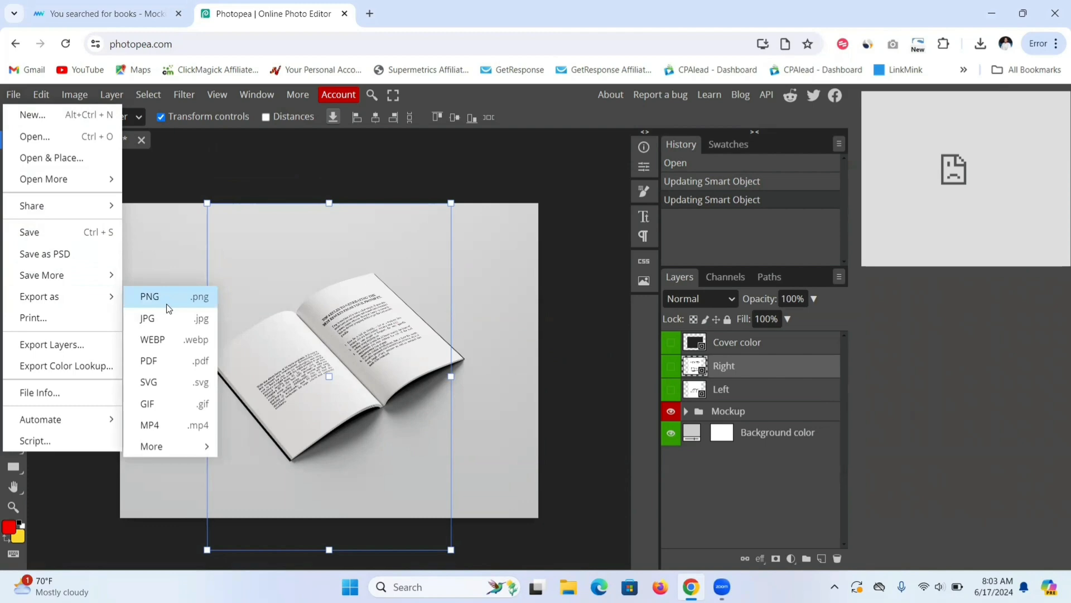
{"action": "left_click", "coordinate": [159, 300]}
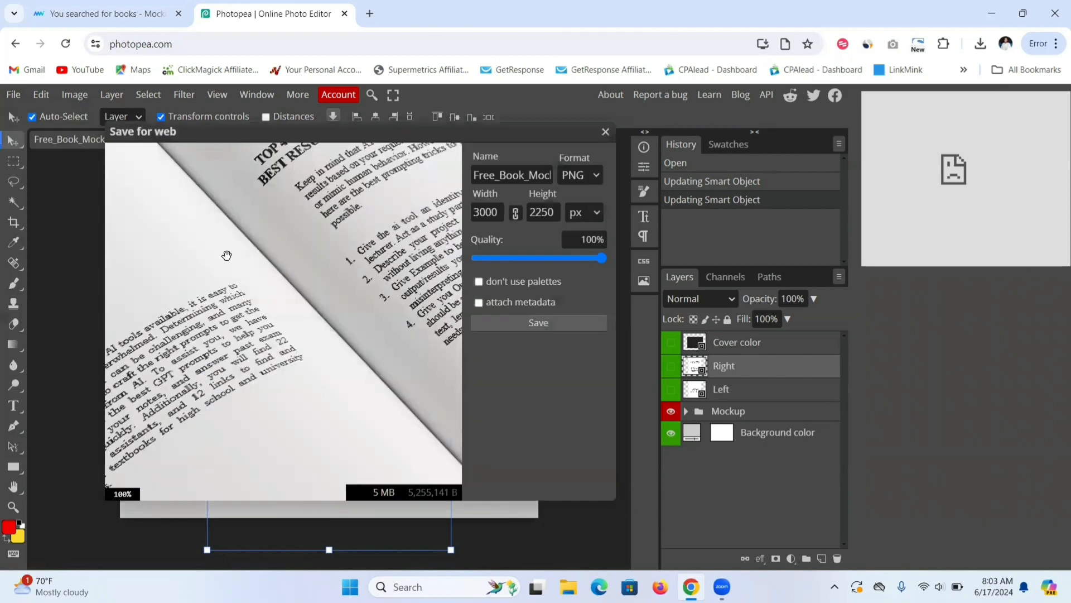
{"action": "left_click", "coordinate": [549, 322]}
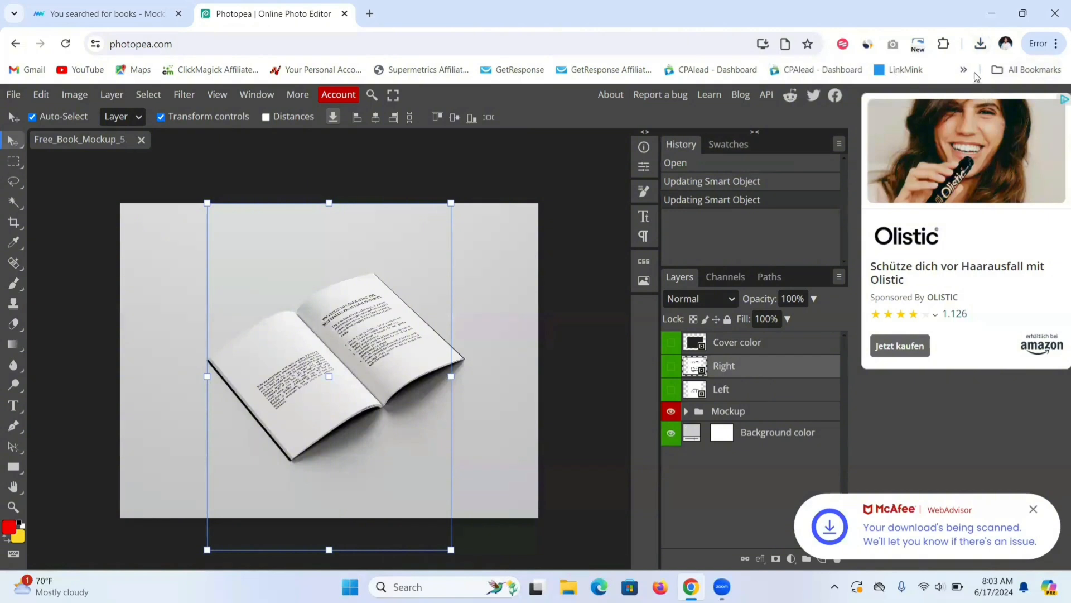
Locate the exported Free_Book_Mockup_5.png through the browser's recent downloads and open it from the desktop in the image viewer
{"action": "left_click", "coordinate": [980, 43]}
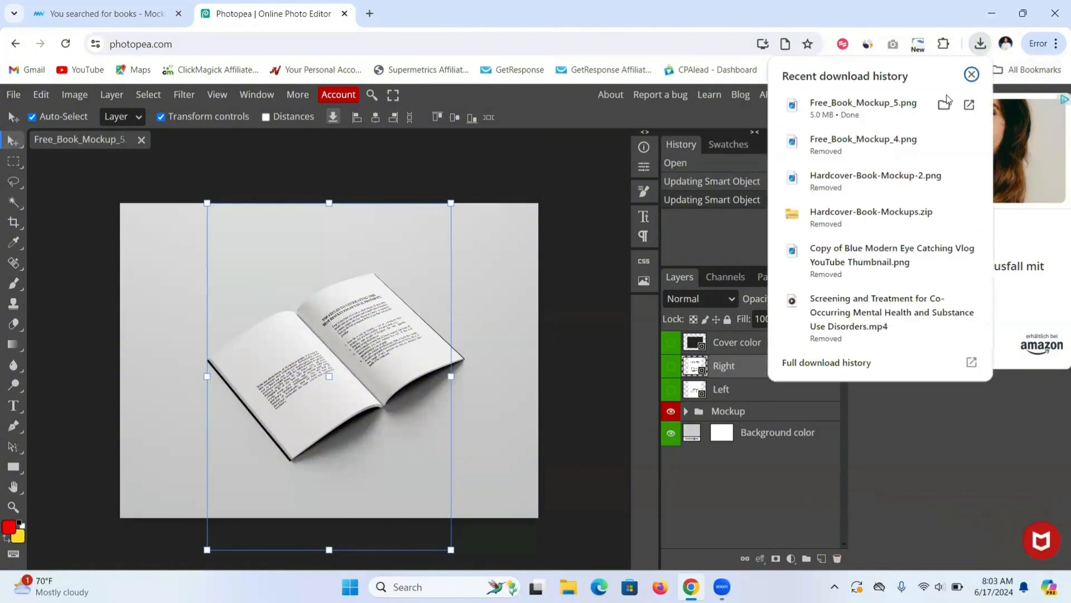
{"action": "left_click", "coordinate": [945, 103]}
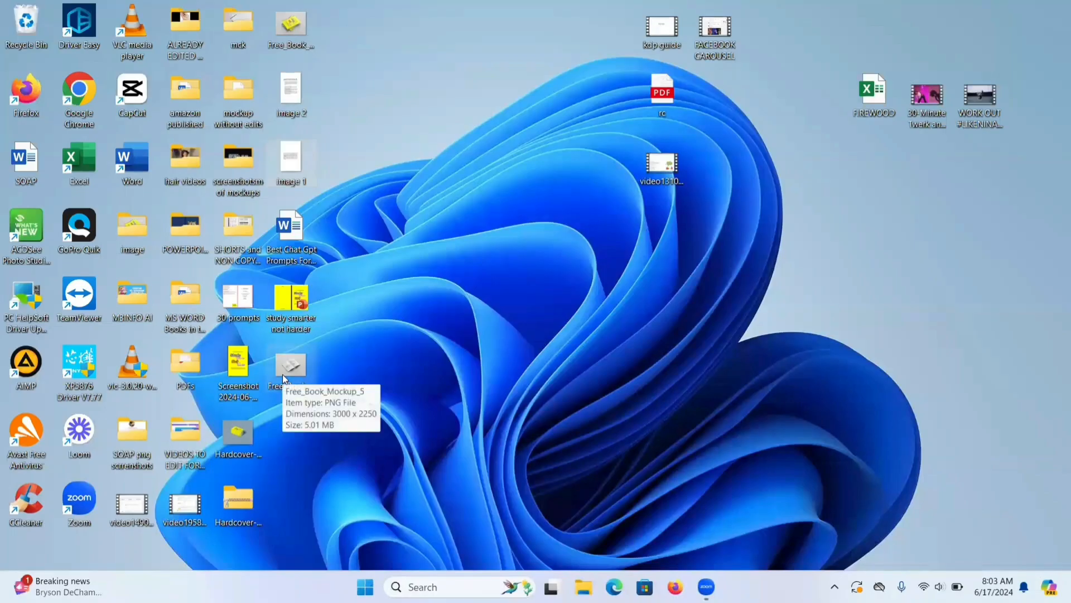
{"action": "double_click", "coordinate": [282, 373]}
{"action": "left_click", "coordinate": [747, 100]}
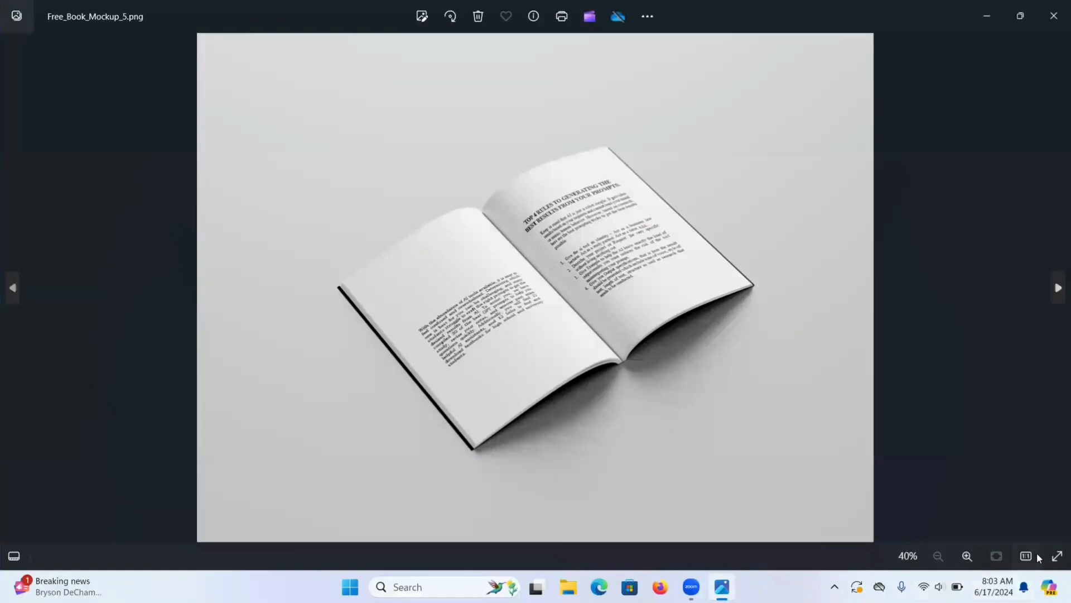
Examine the page text in Free_Book_Mockup_5.png up close, and view the cover mockup in Free_Book_Mockup_4.png
{"action": "left_click", "coordinate": [972, 554]}
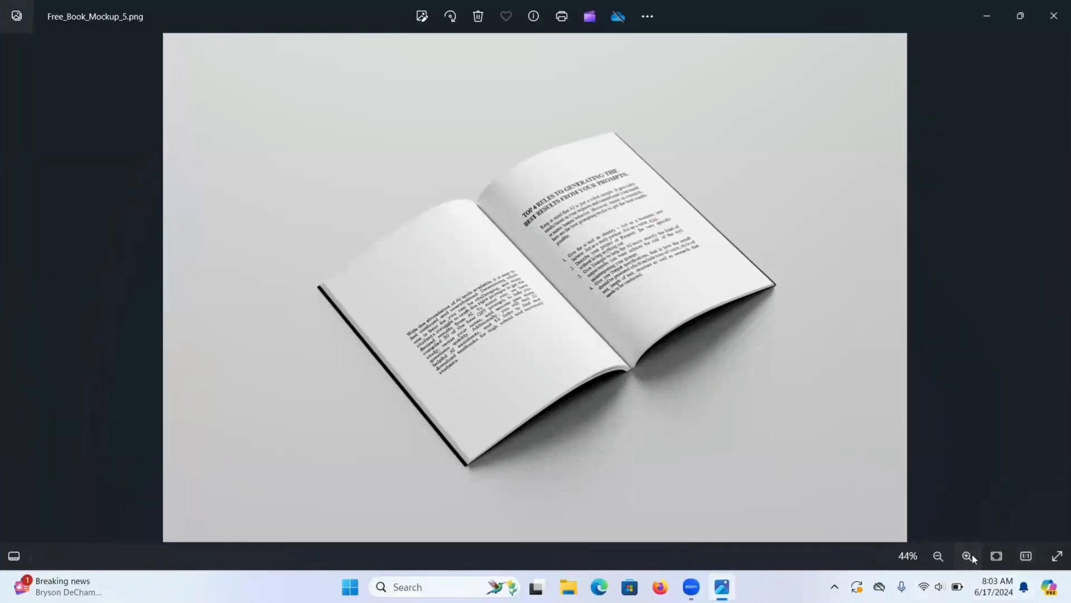
{"action": "left_click", "coordinate": [968, 556]}
{"action": "left_click", "coordinate": [968, 557]}
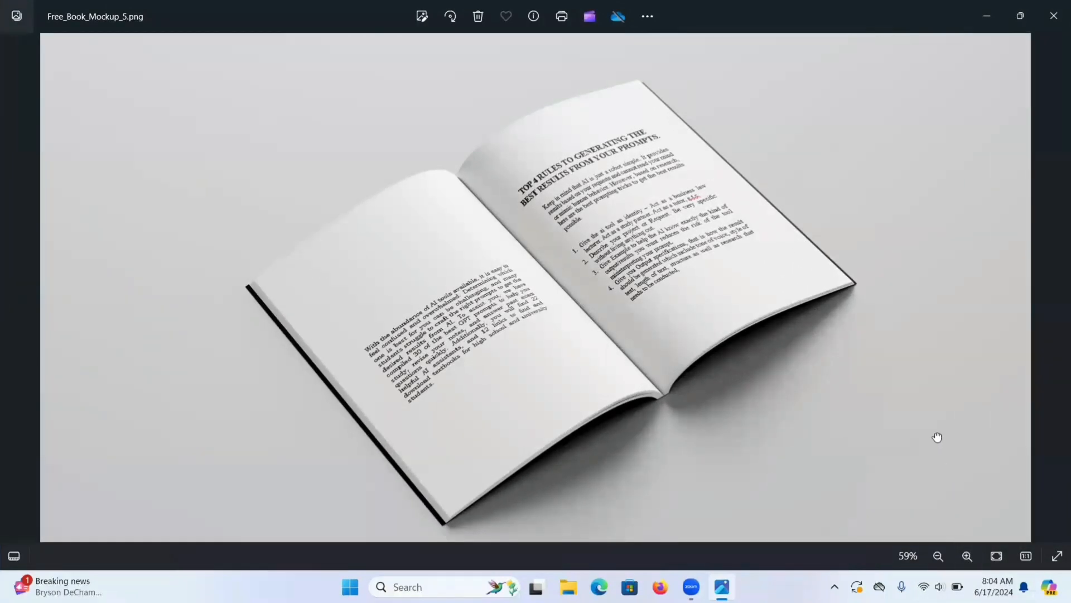
{"action": "left_click_drag", "start_coordinate": [937, 437], "coordinate": [909, 461]}
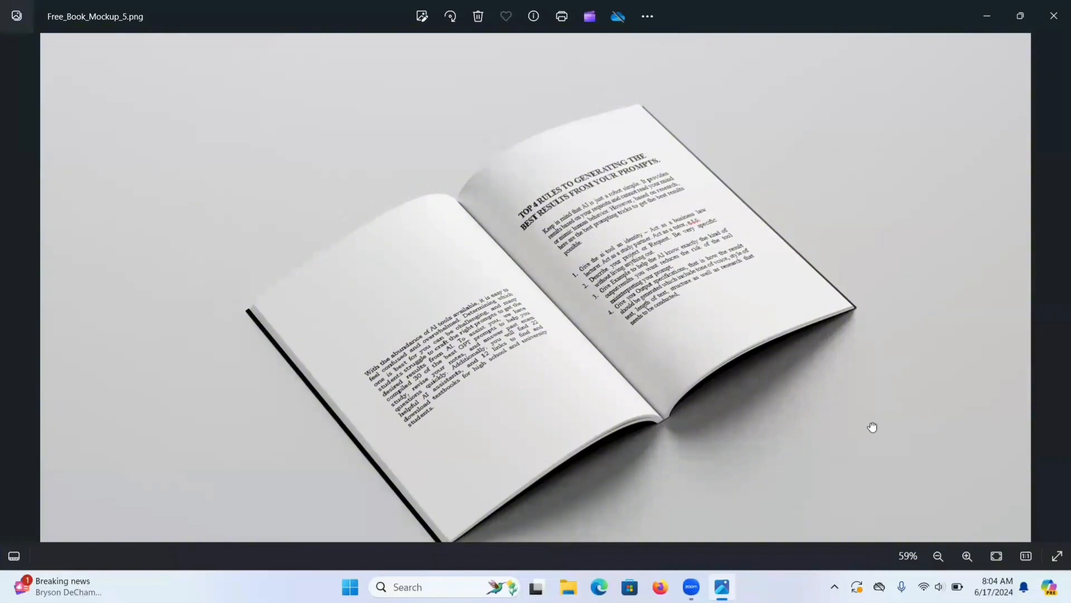
{"action": "left_click_drag", "start_coordinate": [873, 427], "coordinate": [863, 438]}
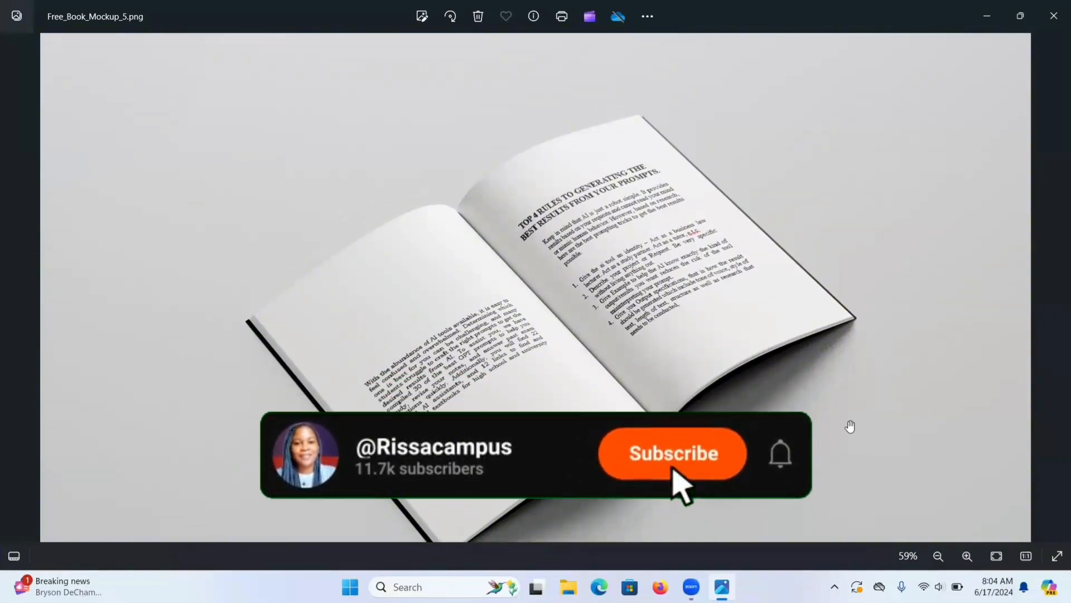
{"action": "key", "text": "Left"}
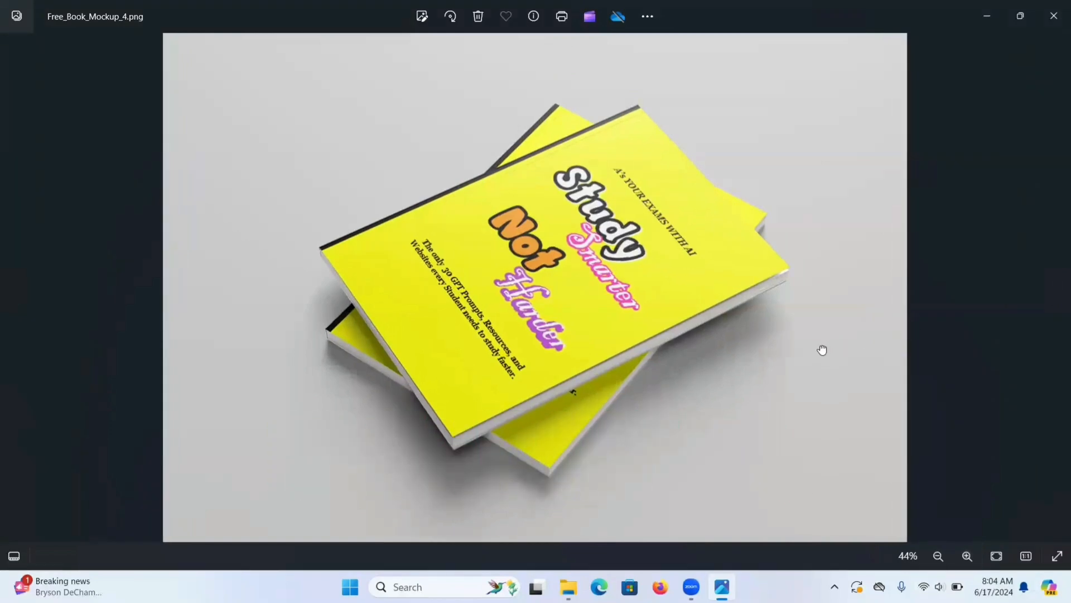
{"action": "left_click_drag", "start_coordinate": [822, 350], "coordinate": [771, 411]}
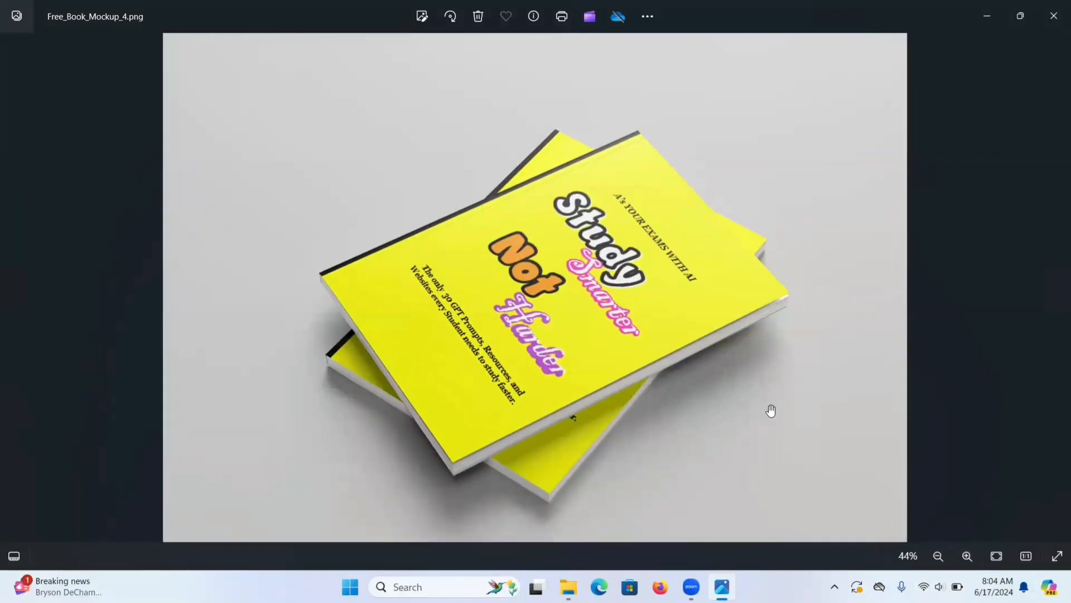